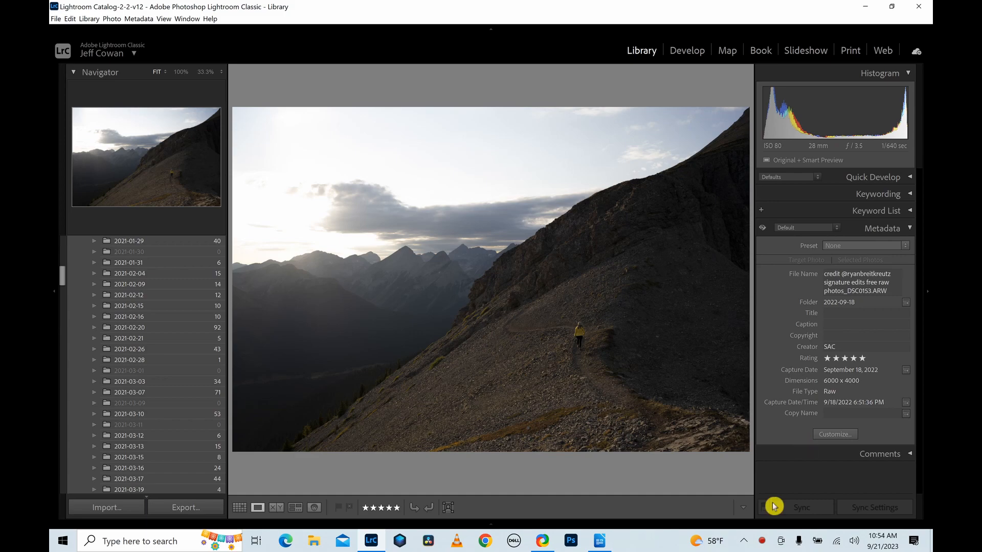
# Switch to LibreOffice Writer, review the RAW editing guideline from Preparation through Local Adjustments, and return to Lightroom Classic.
pyautogui.click(600, 543)
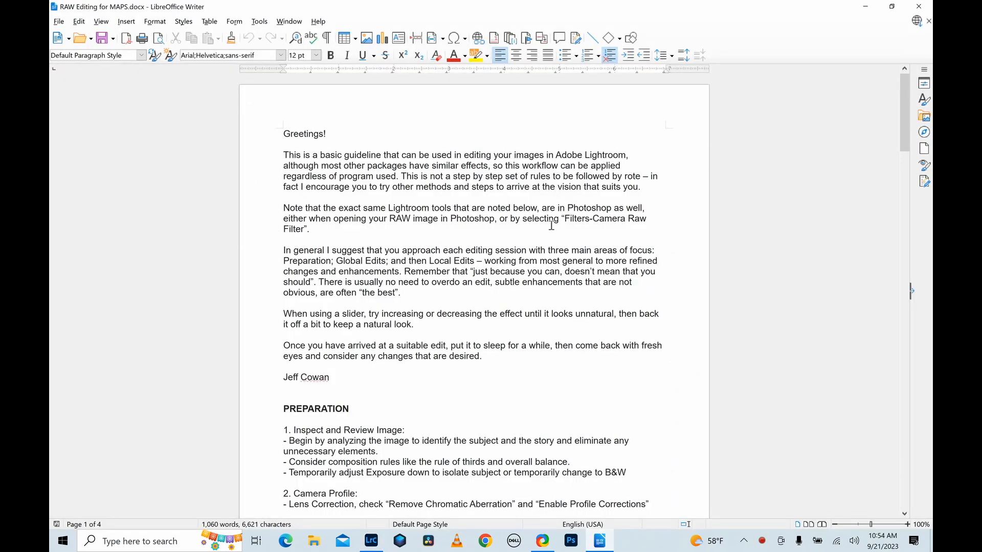
pyautogui.scroll(-10, 503, 196)
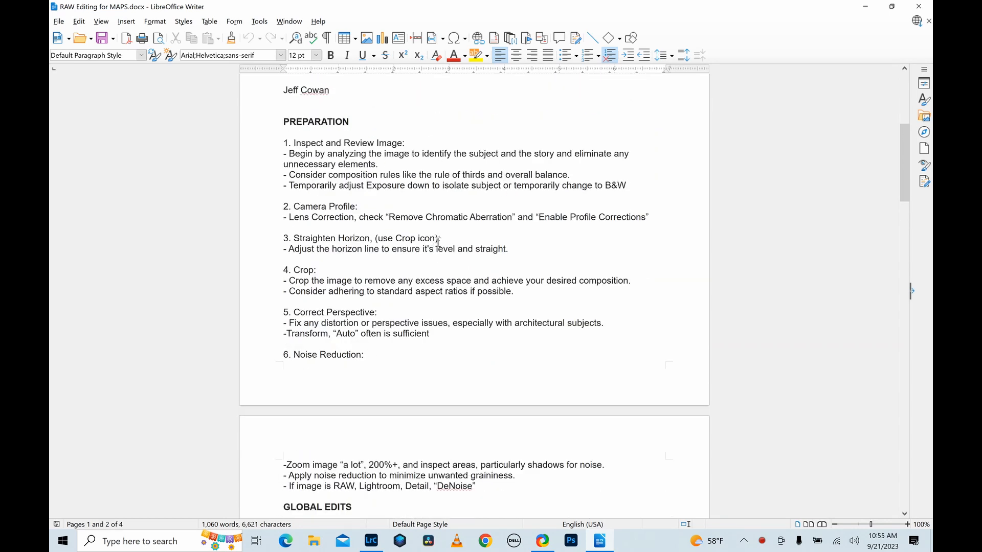
pyautogui.scroll(-14, 420, 325)
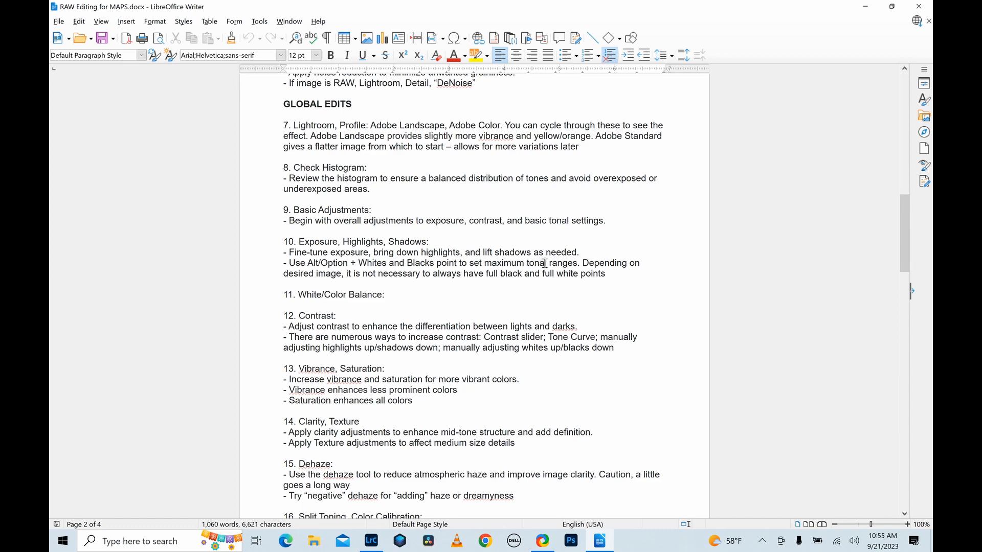
pyautogui.scroll(-18, 545, 263)
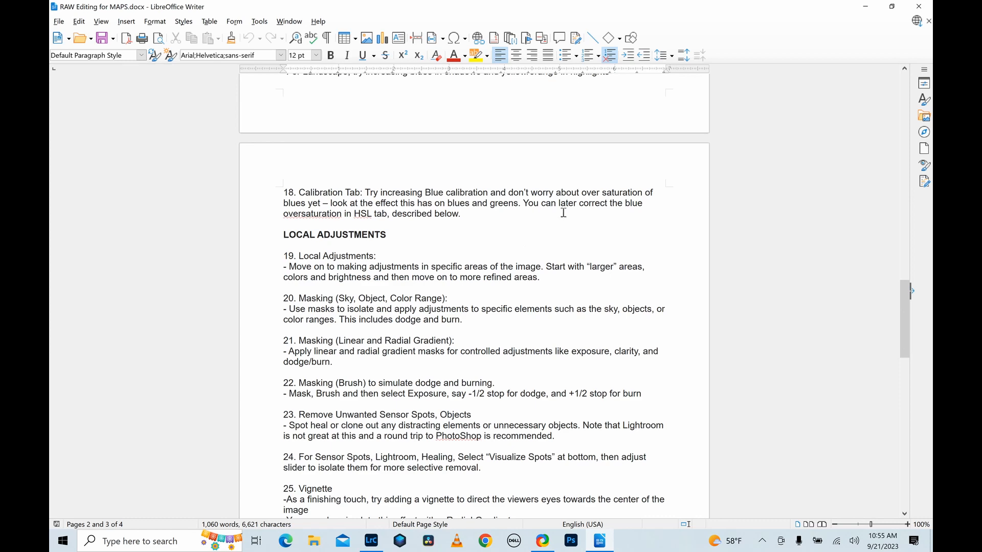
pyautogui.click(868, 10)
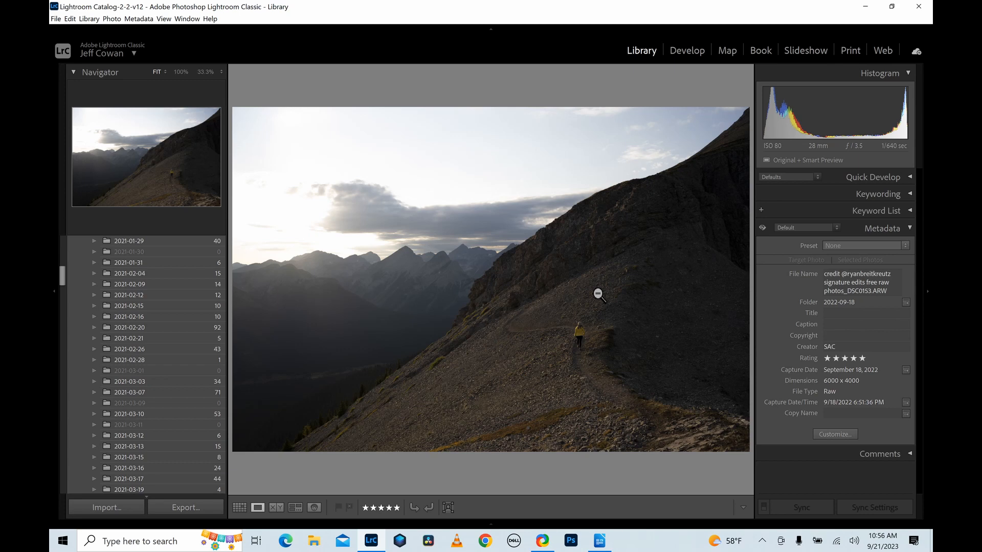
# Open the mountain photo for developing and enable both lens profile corrections and chromatic aberration removal.
pyautogui.click(692, 56)
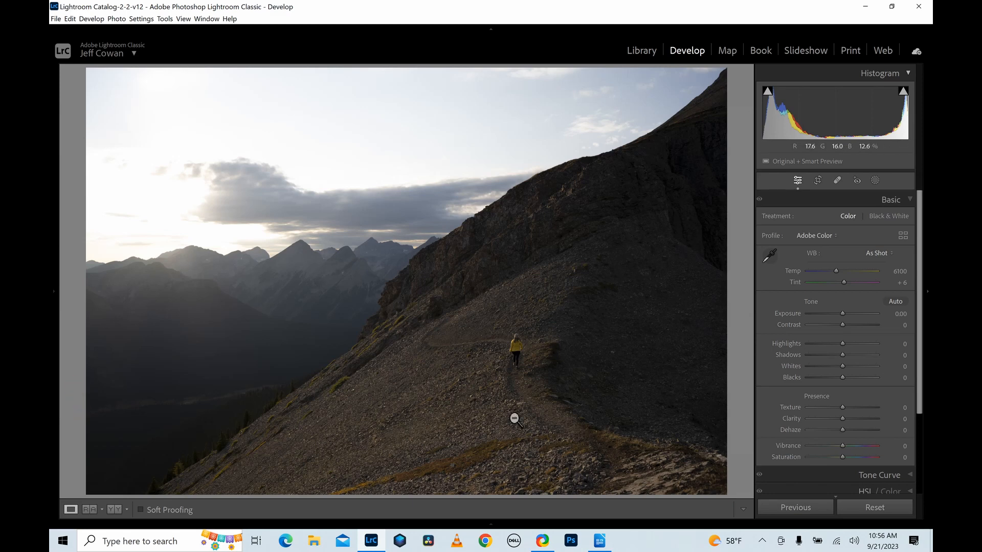
pyautogui.click(892, 201)
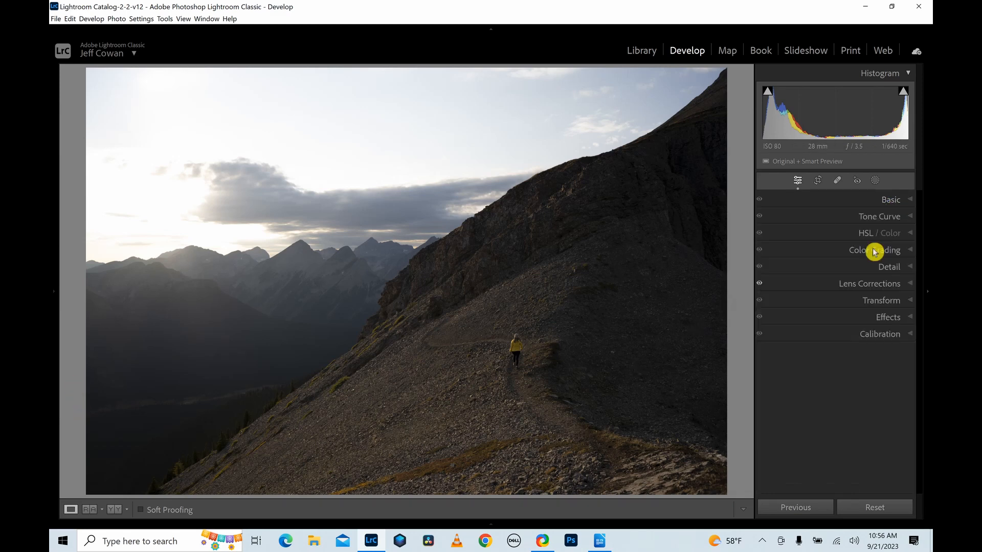
pyautogui.click(868, 284)
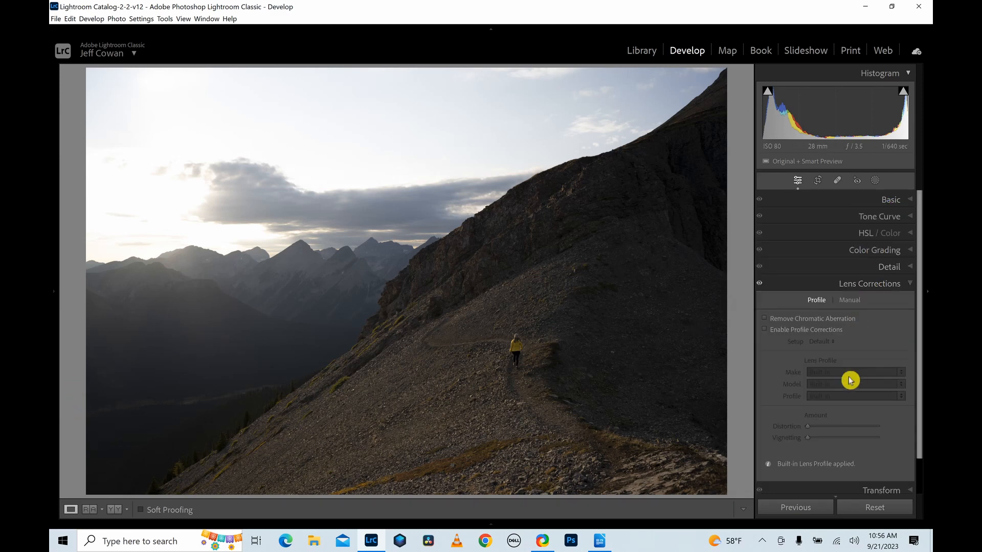
pyautogui.click(765, 330)
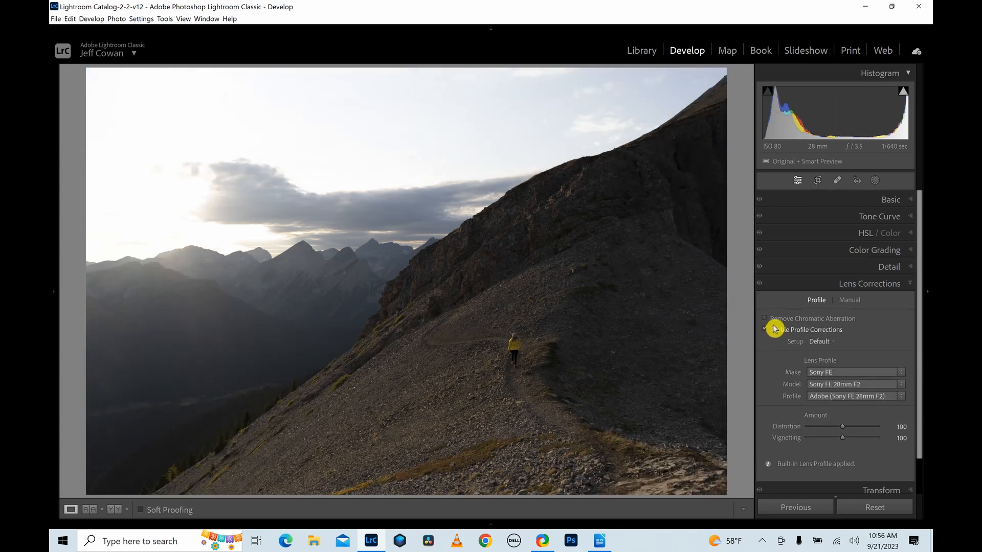
pyautogui.click(765, 318)
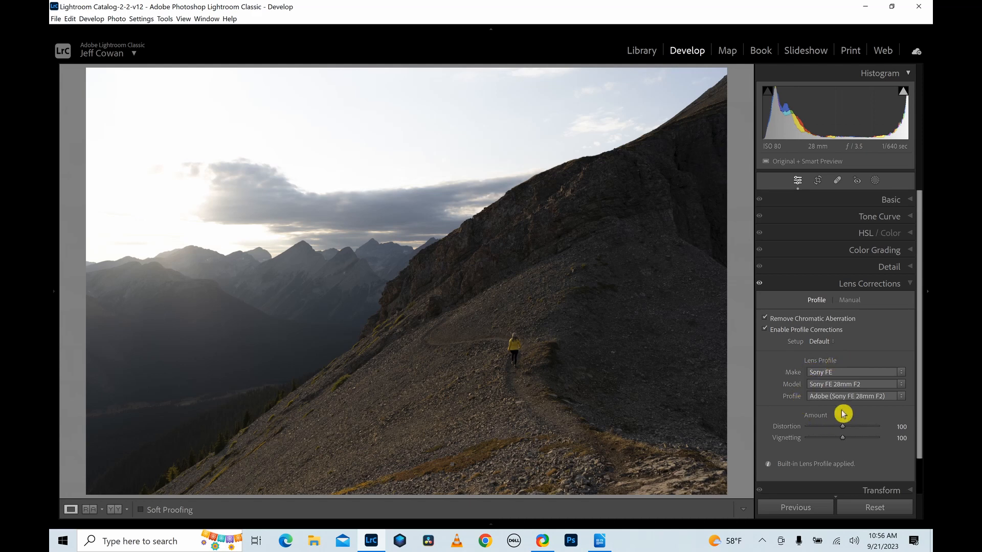
pyautogui.click(766, 330)
pyautogui.click(766, 330)
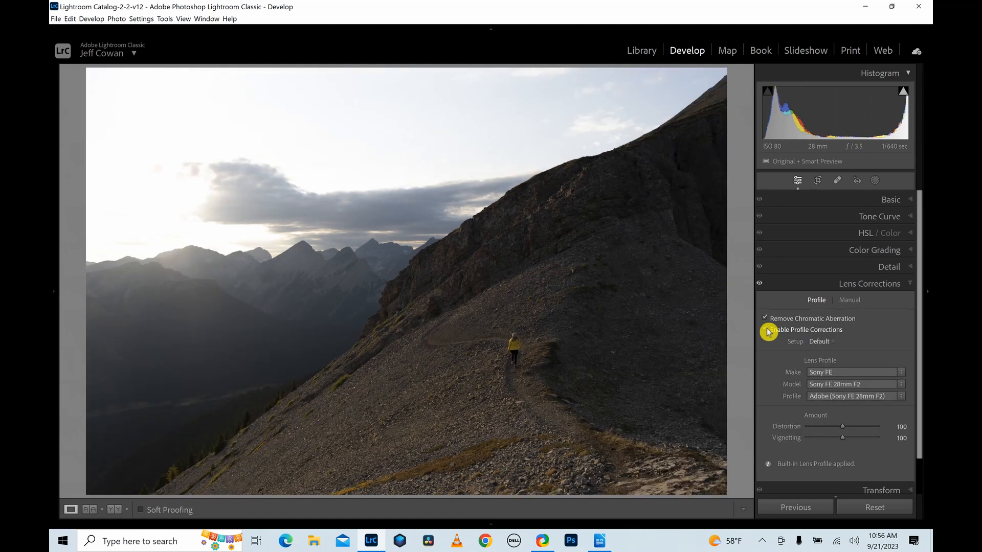
# Change the photo's basic profile to Adobe Landscape and check its highlight clipping.
pyautogui.click(868, 205)
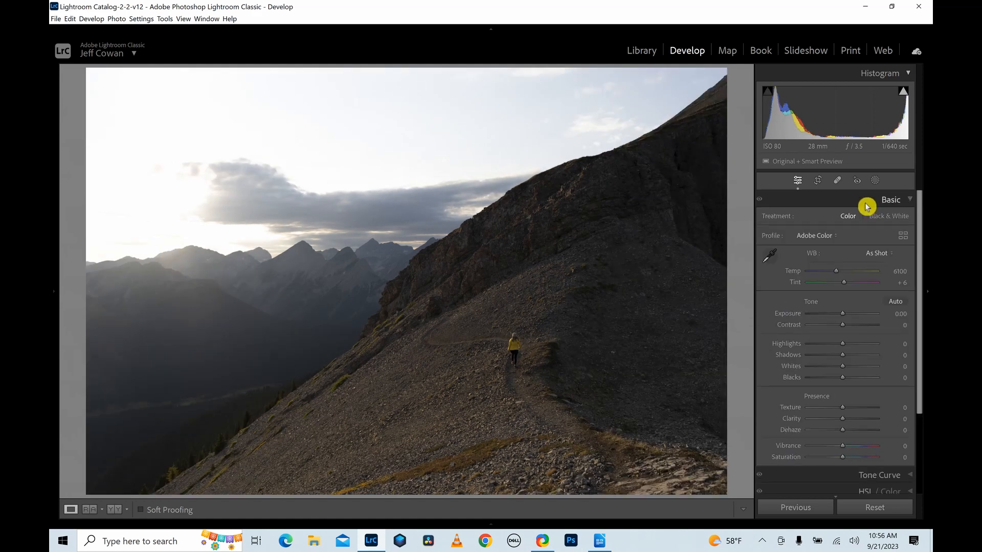
pyautogui.click(818, 237)
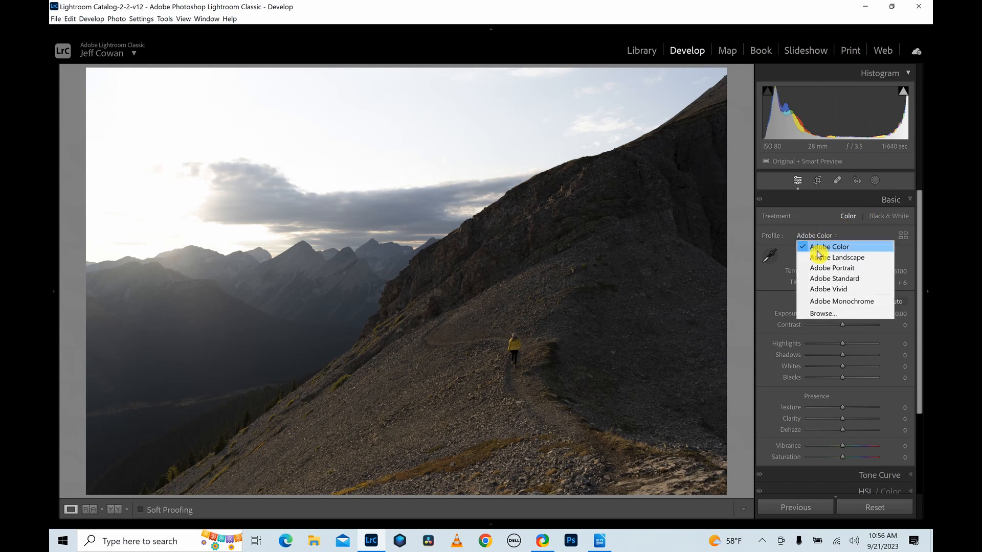
pyautogui.click(819, 258)
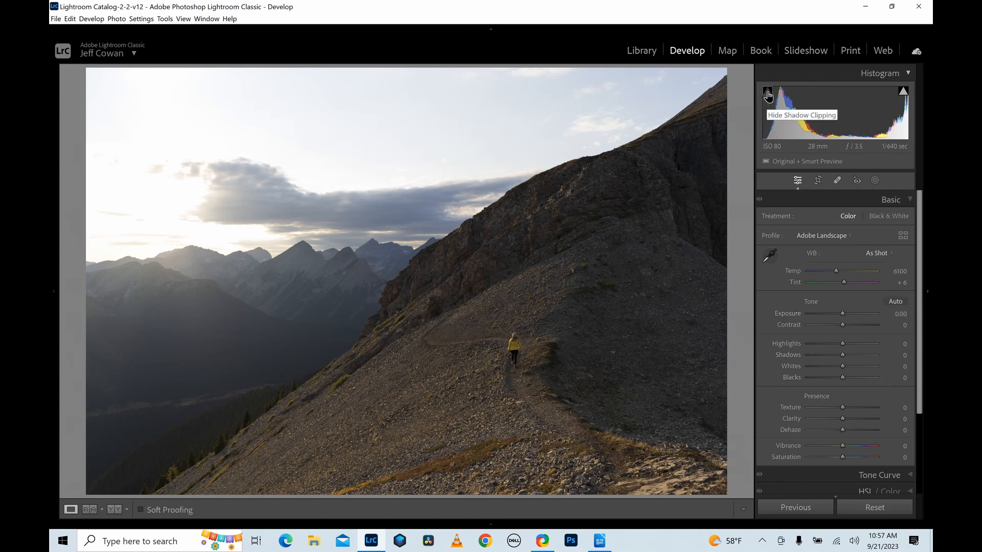
pyautogui.click(903, 92)
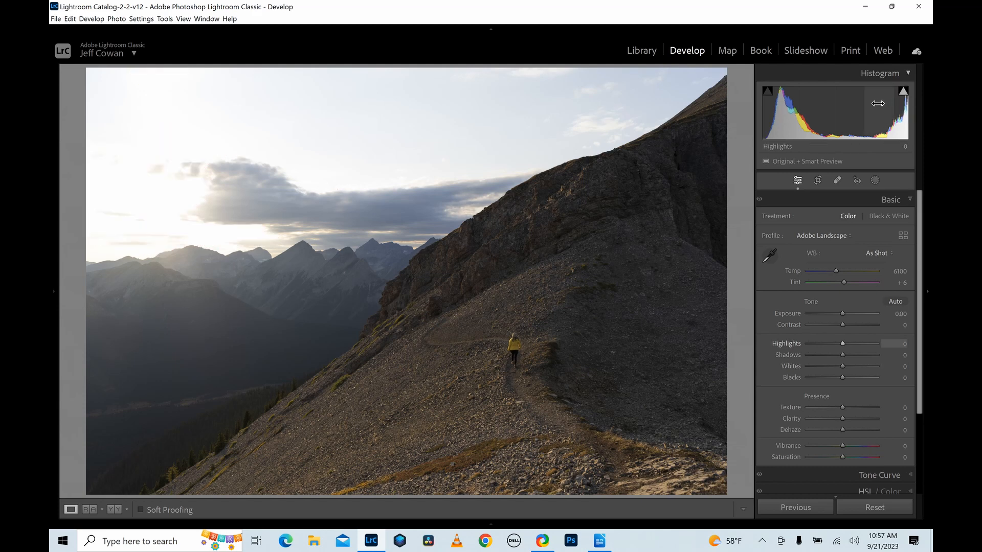
# Crop the photo in from its edges so the hiker in yellow sits near the lower-right thirds intersection.
pyautogui.click(818, 180)
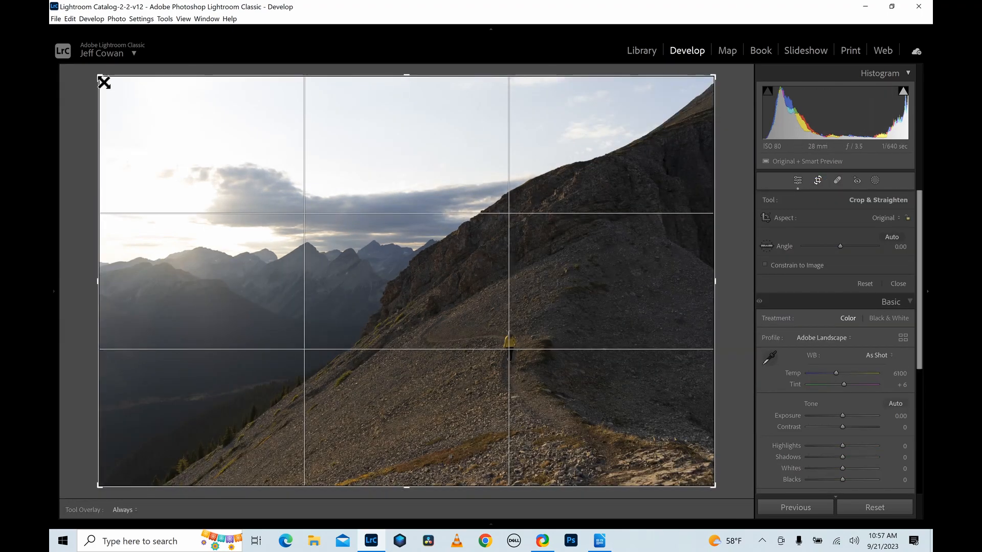
pyautogui.moveTo(103, 80); pyautogui.dragTo(165, 122)
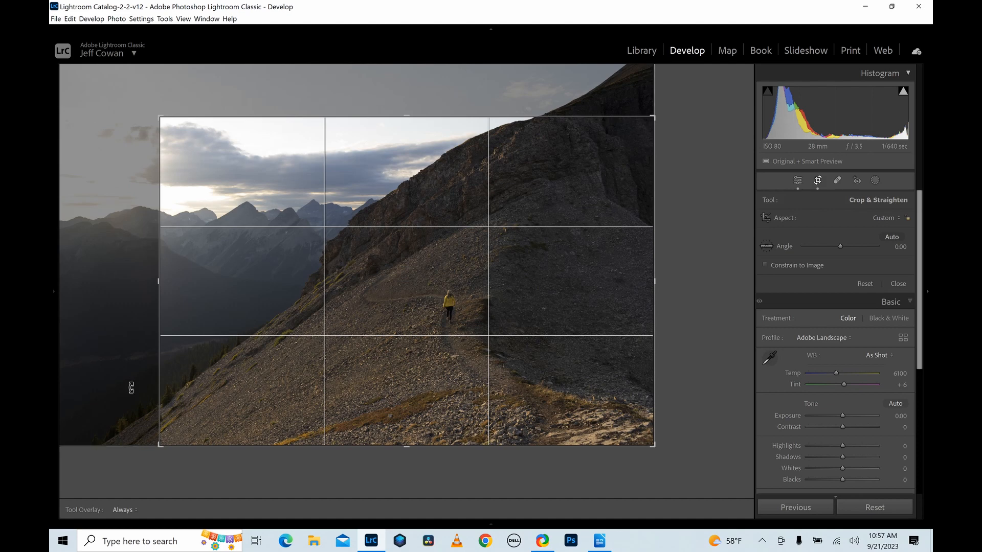
pyautogui.moveTo(658, 453); pyautogui.dragTo(616, 437)
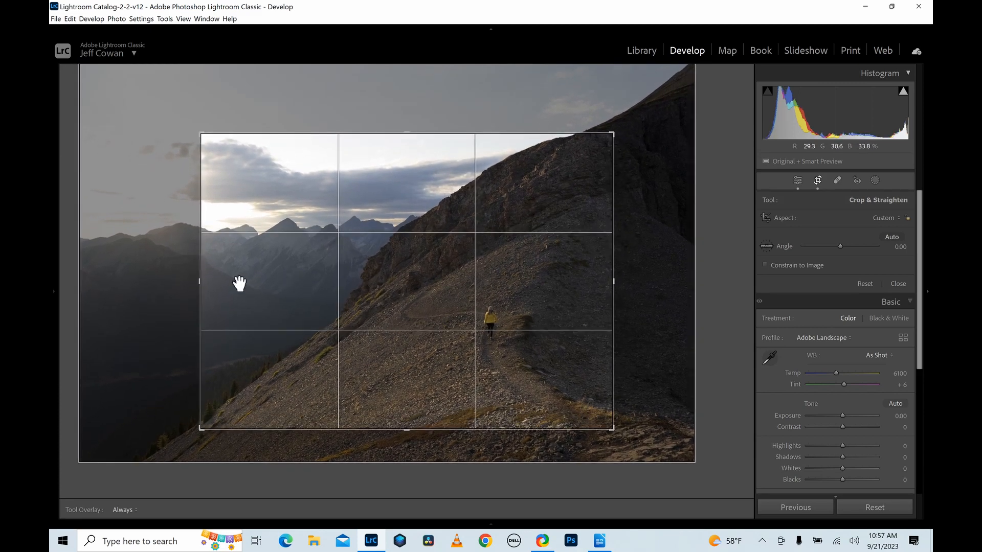
pyautogui.moveTo(185, 286); pyautogui.dragTo(206, 290)
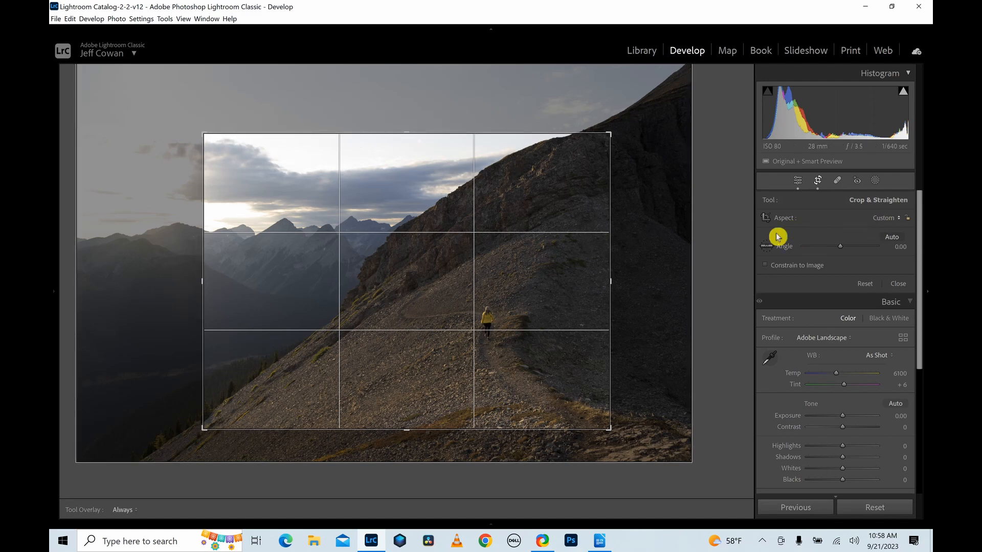
# Constrain the crop to a 5 x 7 aspect ratio, apply it and check the framing.
pyautogui.click(884, 220)
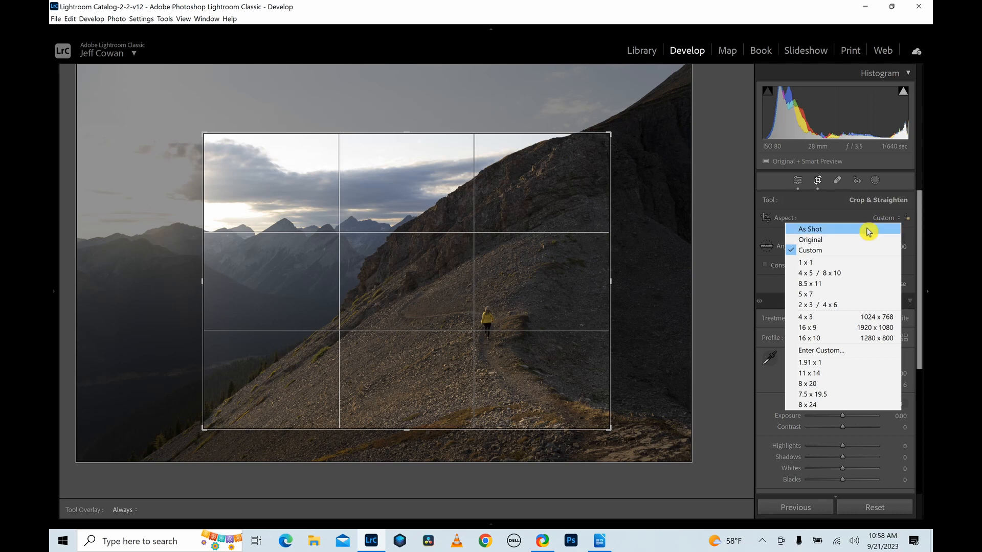
pyautogui.click(824, 295)
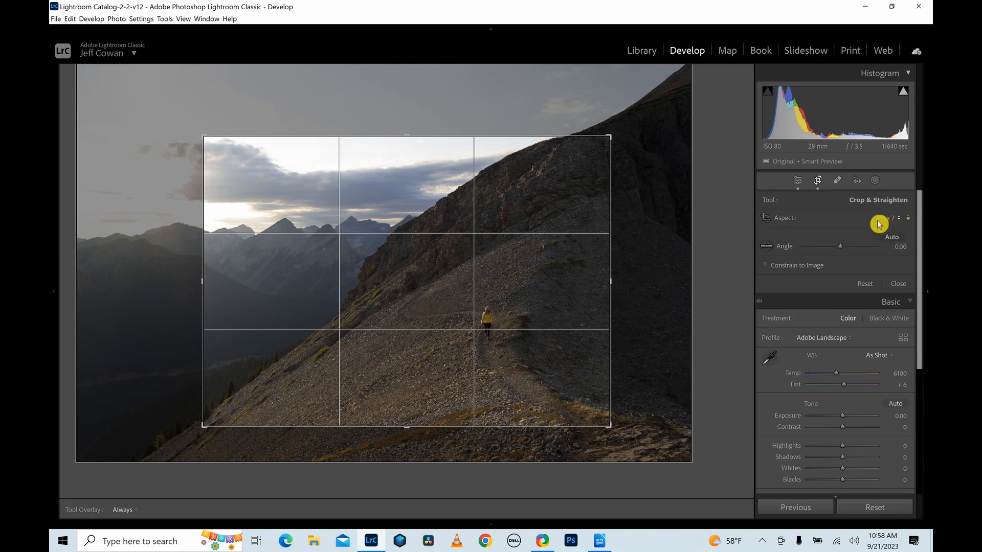
pyautogui.click(819, 183)
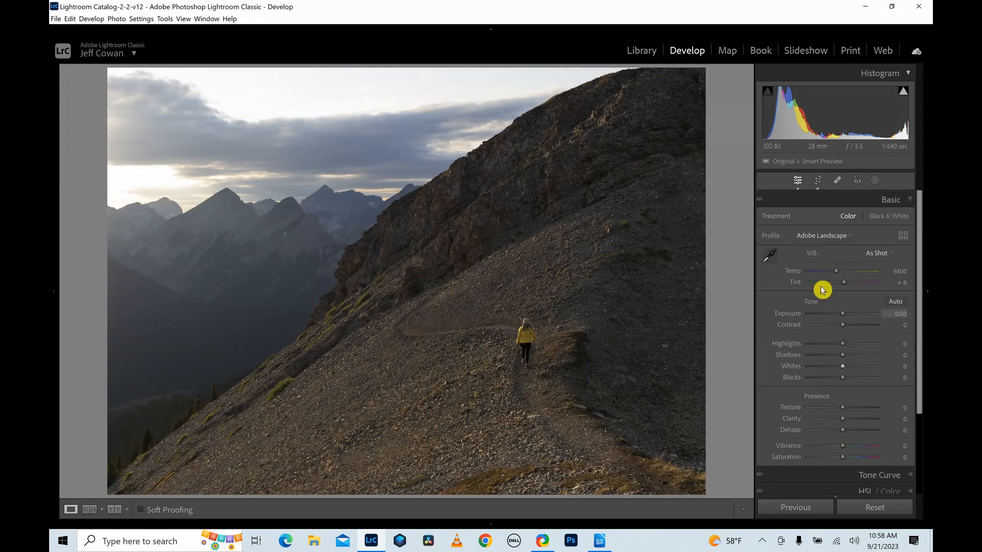
pyautogui.click(818, 180)
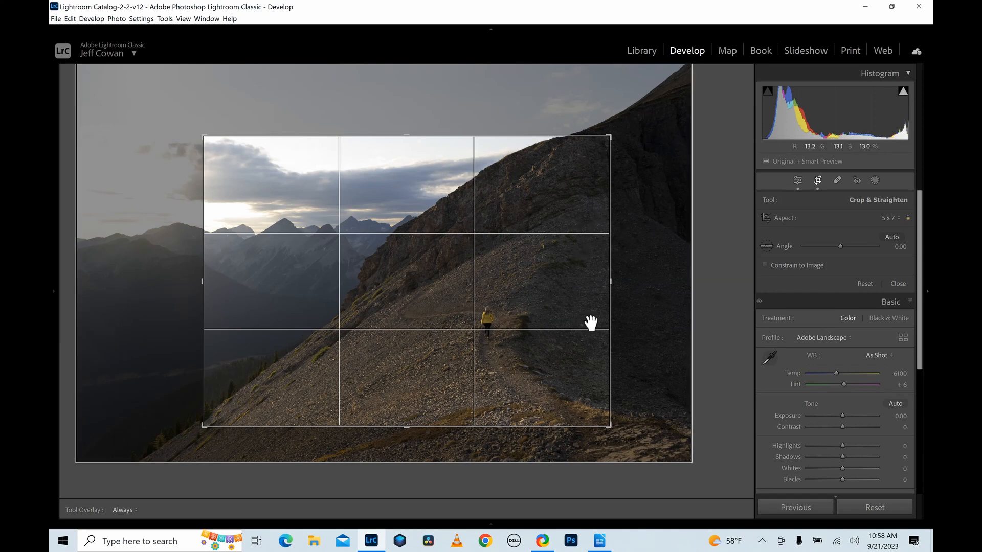
pyautogui.click(817, 180)
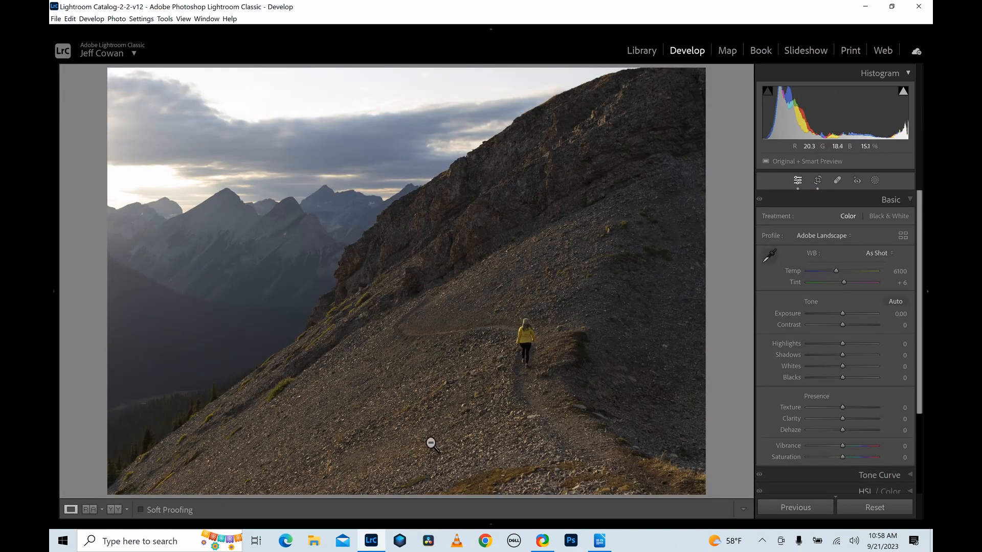
# Show highlight clipping and set Exposure to -0.45, Highlights to -100 and Shadows to +93.
pyautogui.click(904, 93)
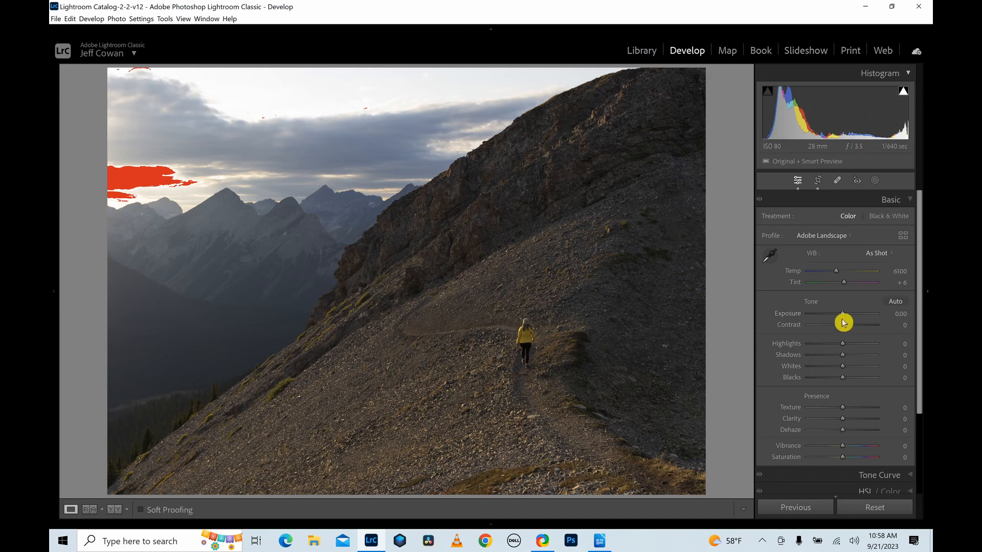
pyautogui.moveTo(844, 316); pyautogui.dragTo(841, 317)
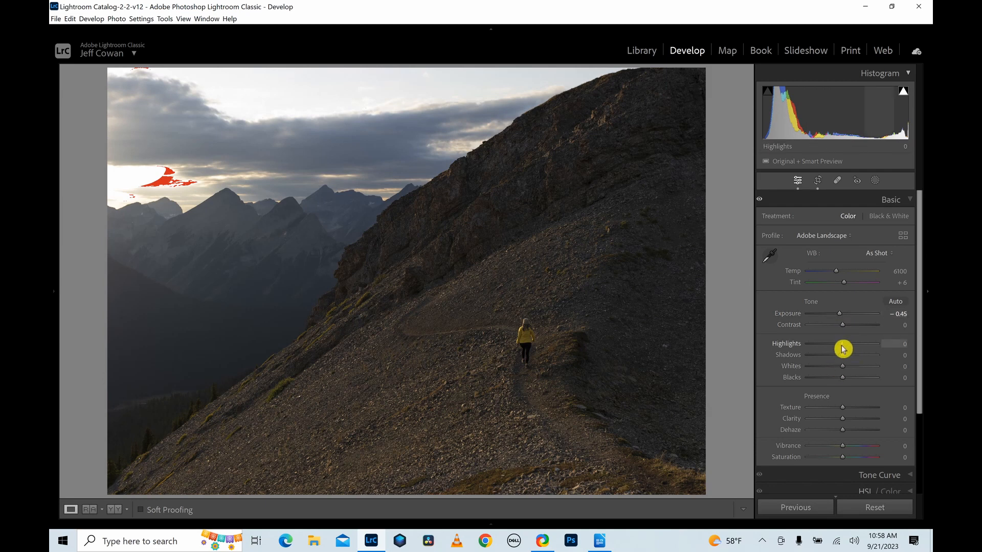
pyautogui.moveTo(843, 349); pyautogui.dragTo(878, 359)
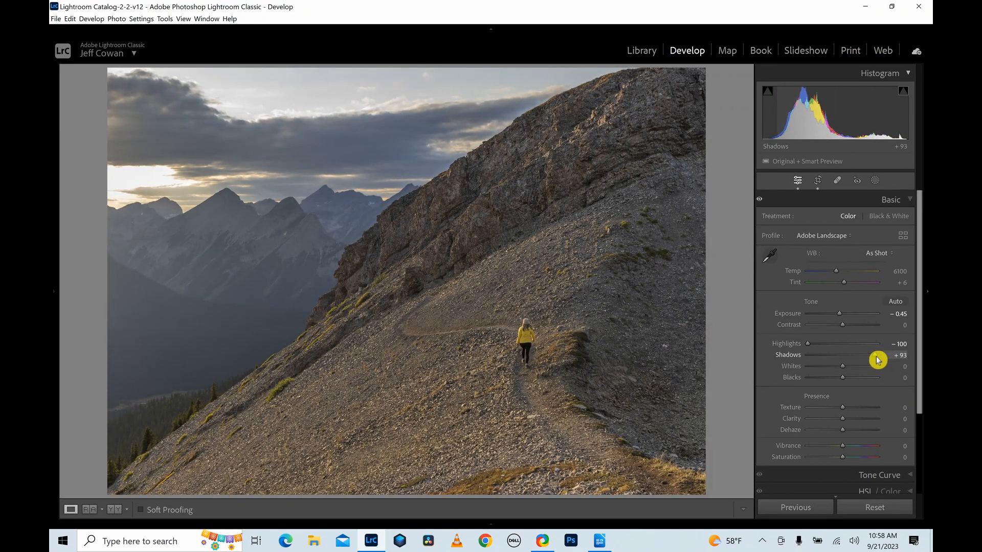
# Set the photo's tonal end points with Whites at +19 and Blacks at -59.
pyautogui.keyDown('alt'); pyautogui.click(845, 370); pyautogui.keyUp('alt')
pyautogui.moveTo(848, 371); pyautogui.dragTo(824, 382)
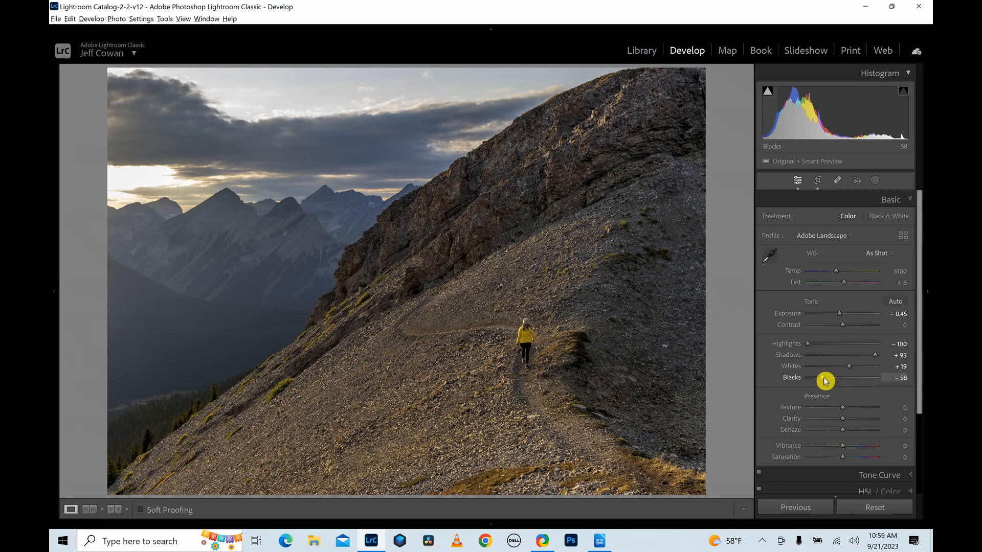
pyautogui.moveTo(824, 381); pyautogui.dragTo(825, 381)
# Adjust the photo's presence with Texture +16, Clarity +25, Dehaze -8 and Vibrance +19.
pyautogui.moveTo(846, 420); pyautogui.dragTo(852, 413)
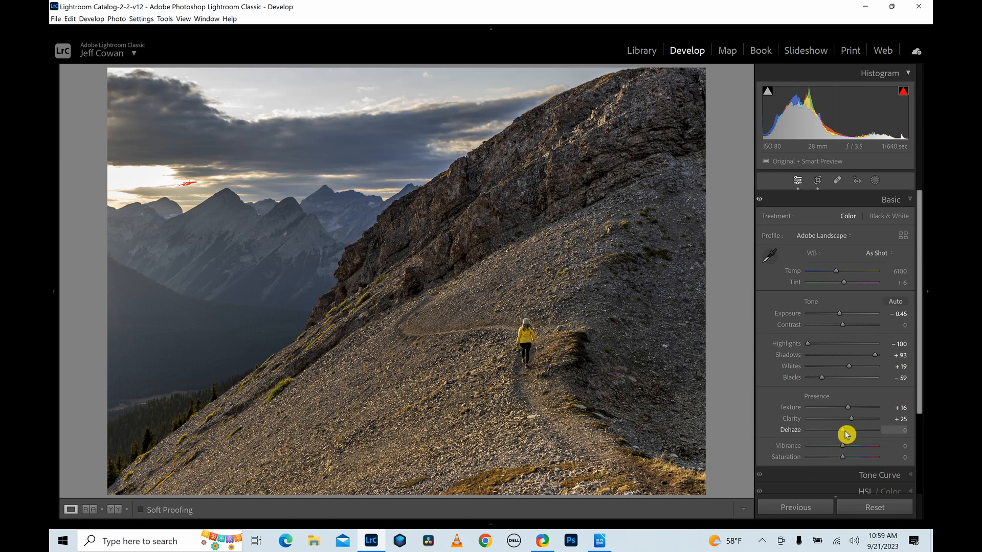
pyautogui.moveTo(847, 435); pyautogui.dragTo(843, 435)
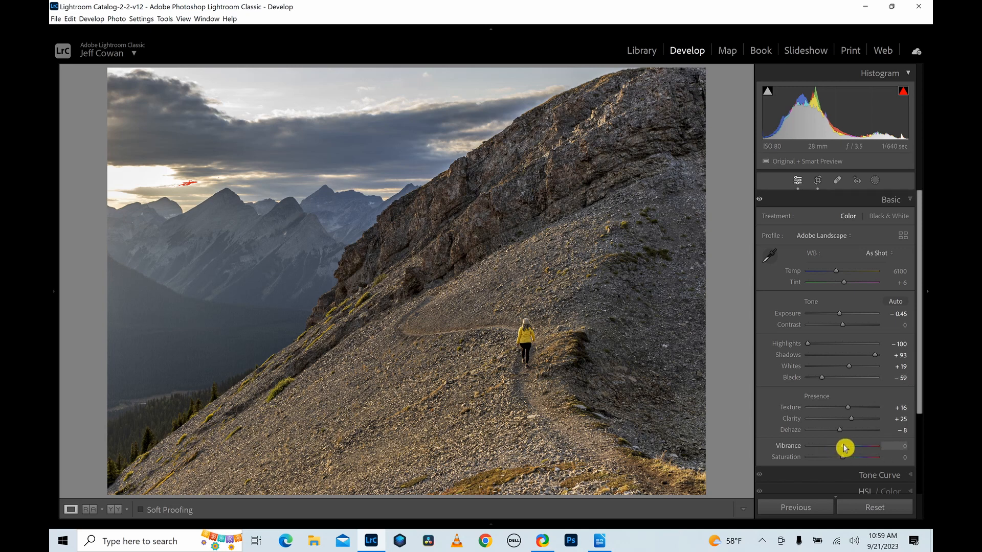
pyautogui.moveTo(845, 448); pyautogui.dragTo(851, 448)
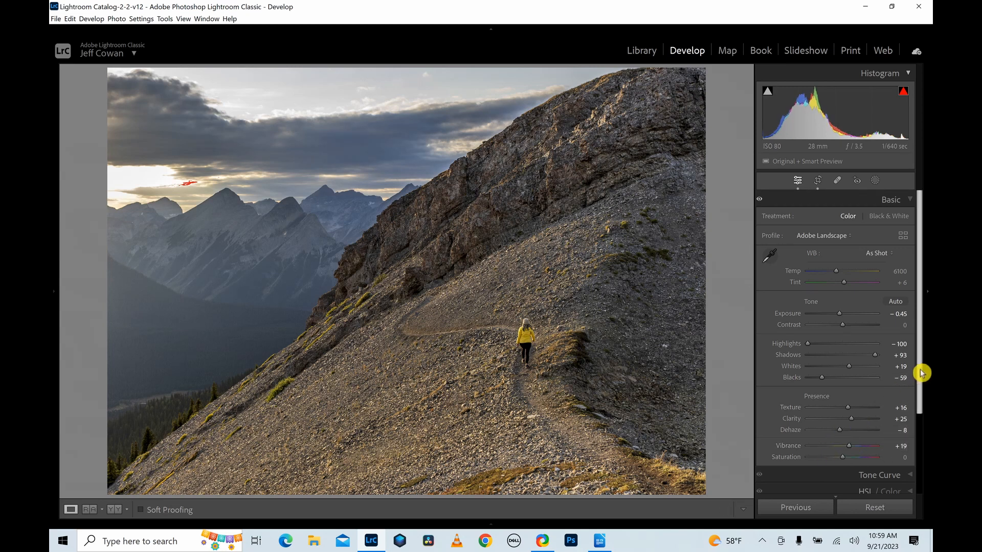
# Compare the edited photo with its original version several times.
pyautogui.press('\\')
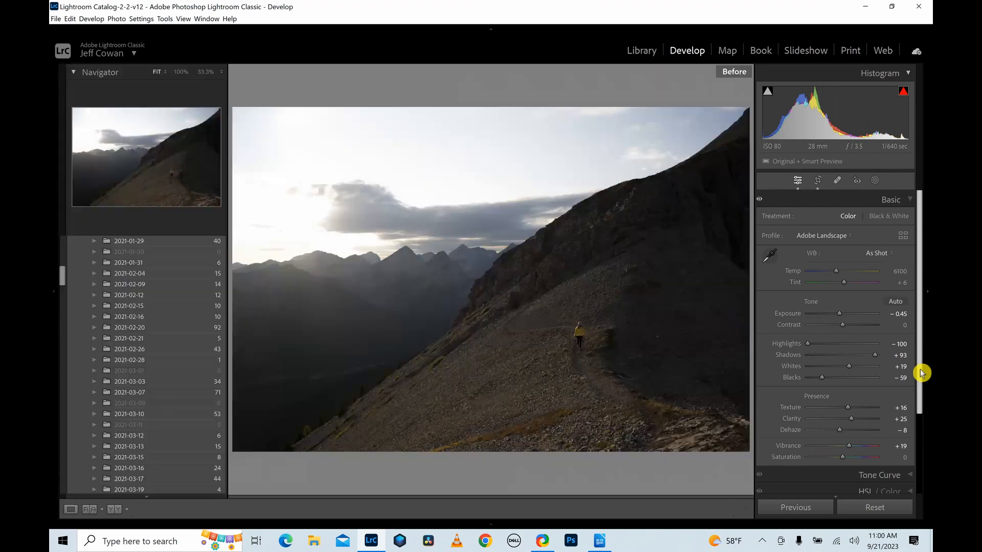
pyautogui.press('\\')
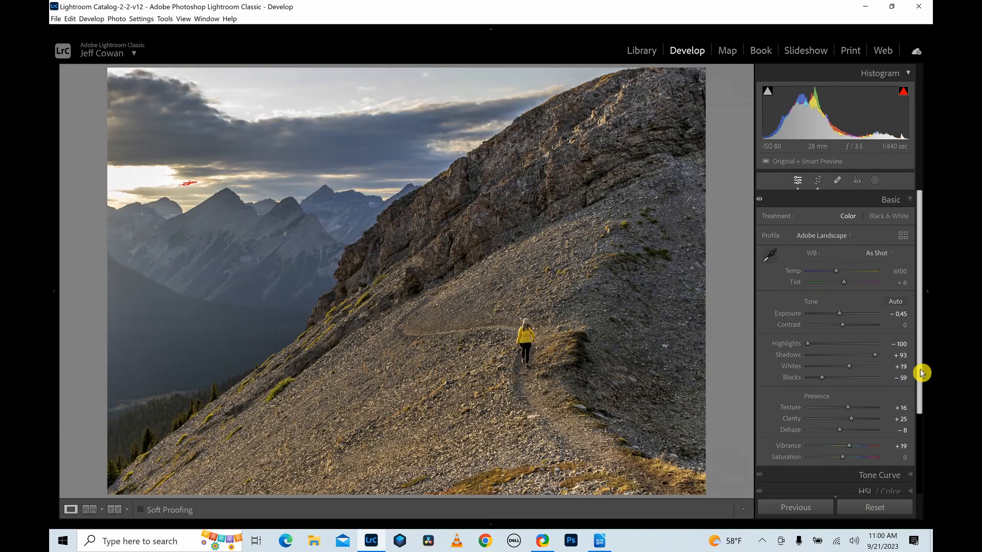
pyautogui.press('\\')
pyautogui.press('\\')
pyautogui.press('\\')
pyautogui.press('\\')
# Create a sky mask and subtract a luminance range sampled from the dark clouds, with the range set to 58/68 and 69/100.
pyautogui.click(879, 182)
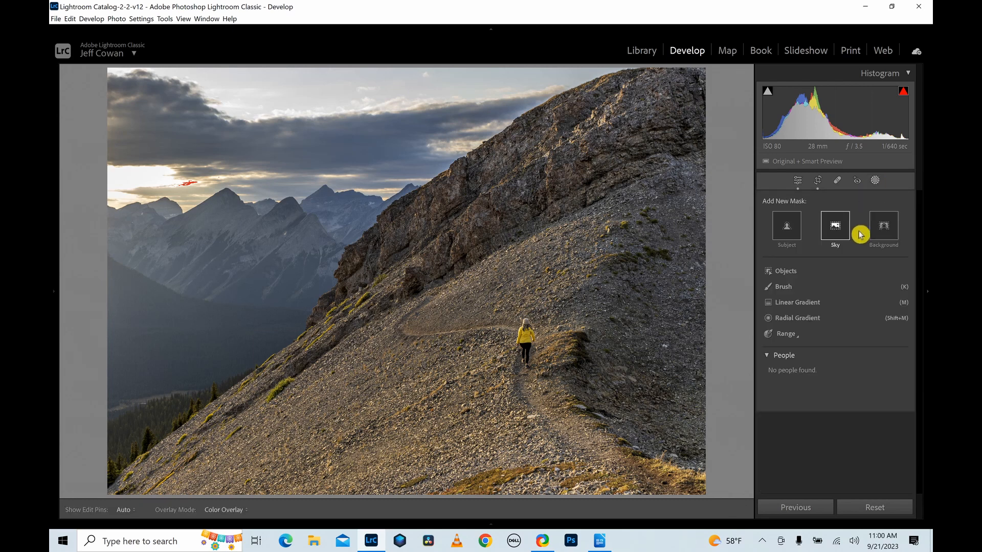
pyautogui.click(836, 227)
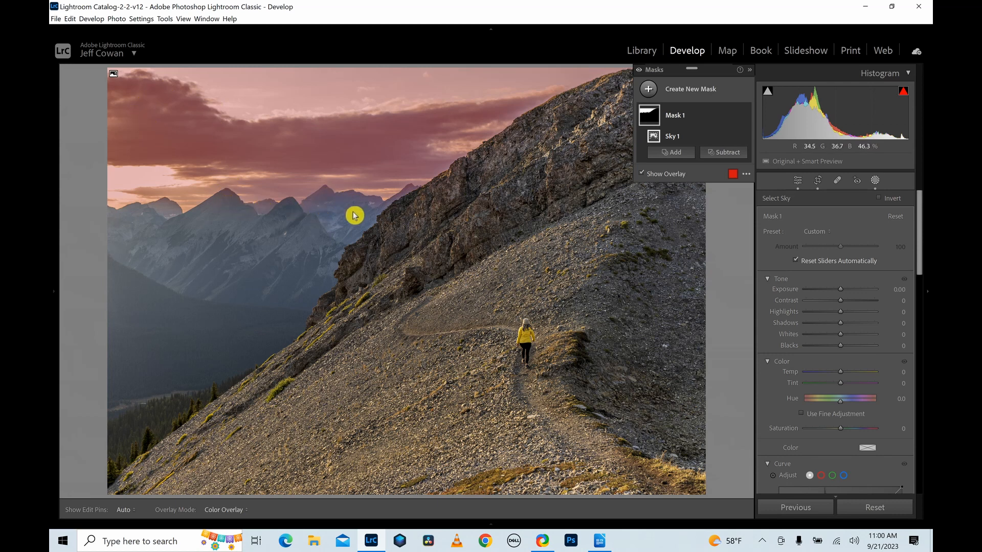
pyautogui.click(721, 154)
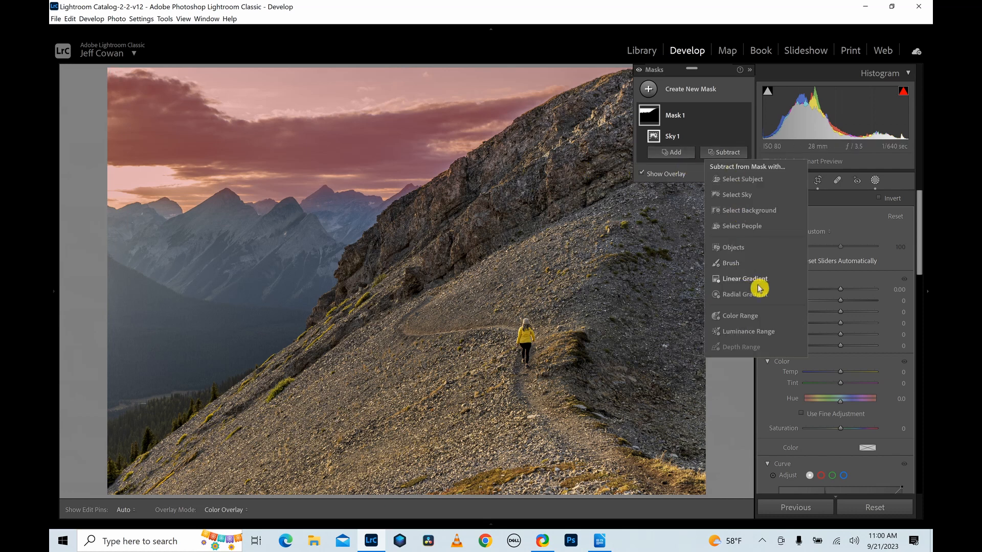
pyautogui.click(740, 332)
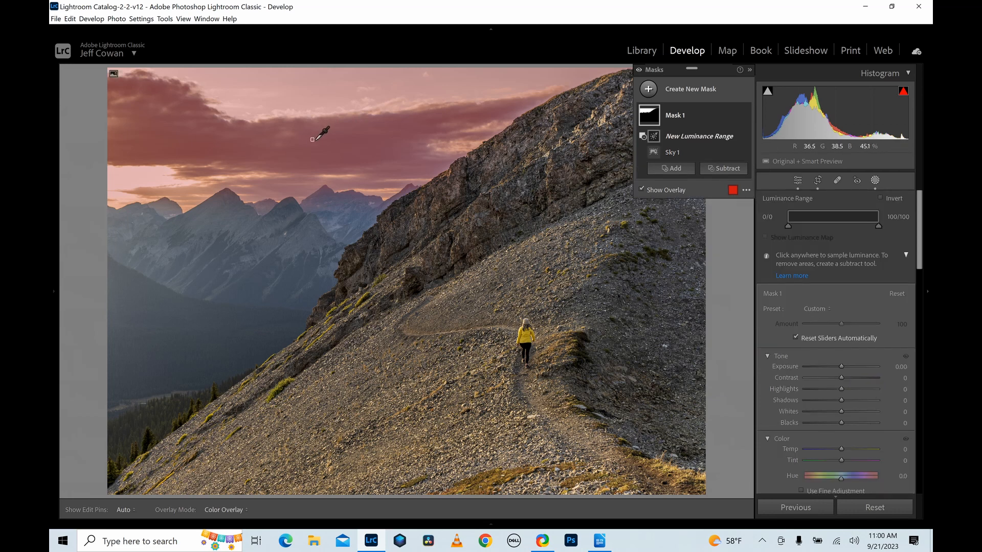
pyautogui.moveTo(338, 154); pyautogui.dragTo(337, 156)
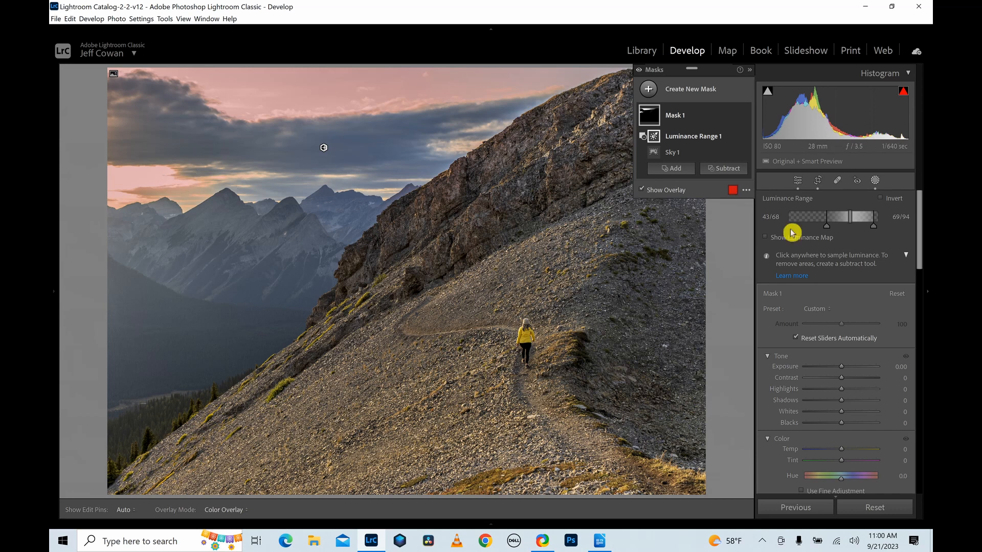
pyautogui.moveTo(827, 228)
pyautogui.mouseDown()
pyautogui.moveTo(813, 231)
pyautogui.moveTo(855, 219)
pyautogui.moveTo(890, 230)
pyautogui.moveTo(844, 231)
pyautogui.mouseUp()
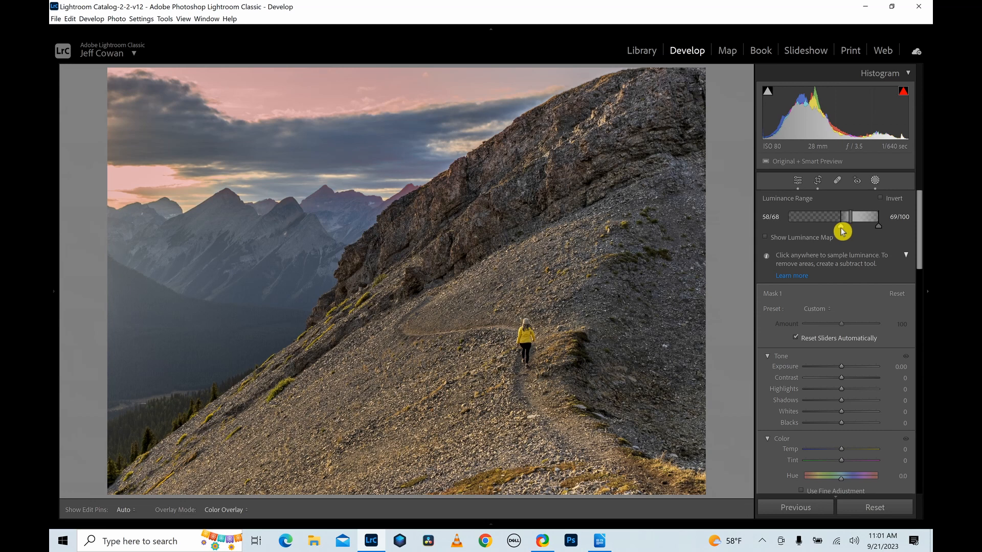
pyautogui.moveTo(843, 231); pyautogui.dragTo(843, 231)
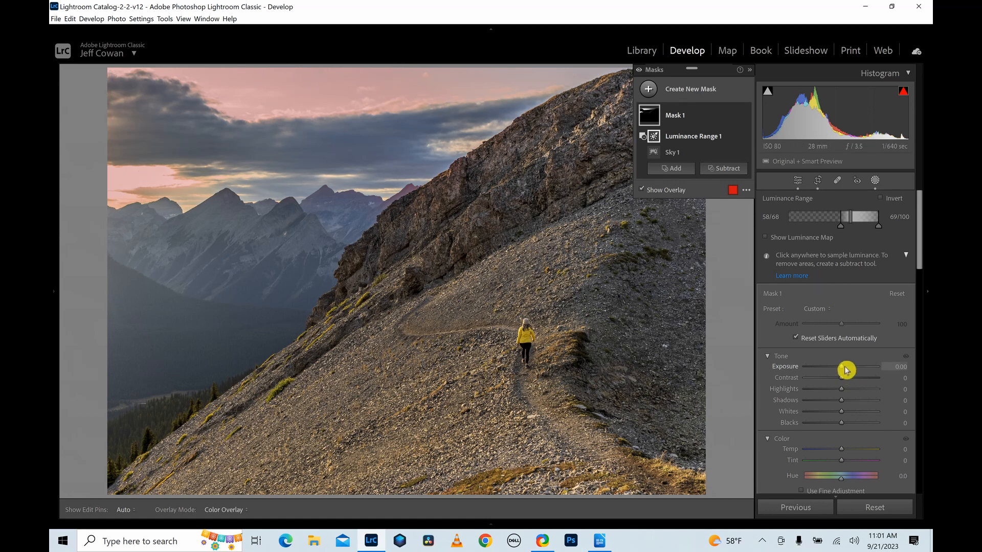
# Darken and warm the bright-sky mask with Exposure -0.47, a higher Temp and Dehaze -11.
pyautogui.moveTo(846, 371); pyautogui.dragTo(846, 370)
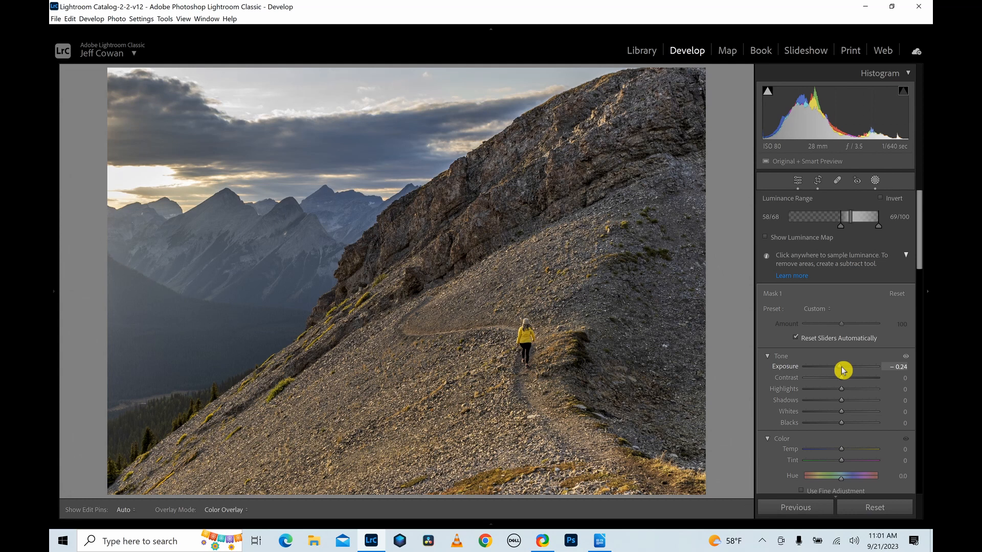
pyautogui.moveTo(844, 370)
pyautogui.mouseDown()
pyautogui.moveTo(829, 371)
pyautogui.moveTo(841, 372)
pyautogui.mouseUp()
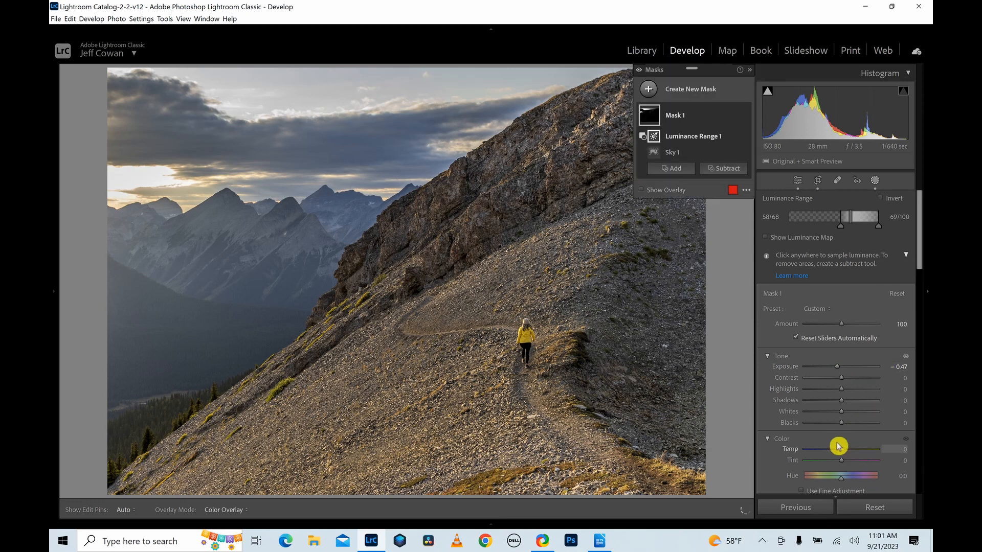
pyautogui.moveTo(844, 454); pyautogui.dragTo(853, 454)
pyautogui.moveTo(920, 258); pyautogui.dragTo(923, 374)
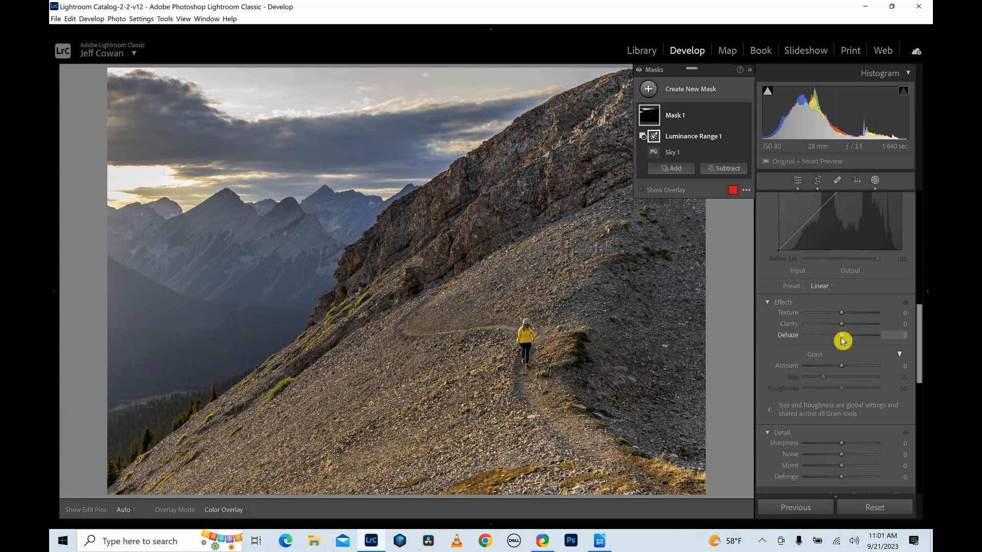
pyautogui.moveTo(843, 340); pyautogui.dragTo(842, 341)
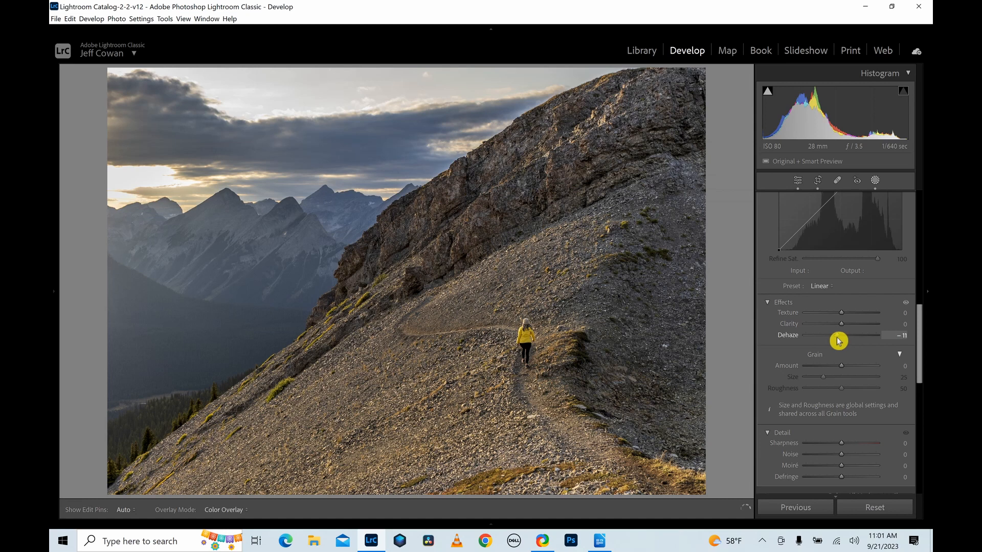
pyautogui.click(838, 337)
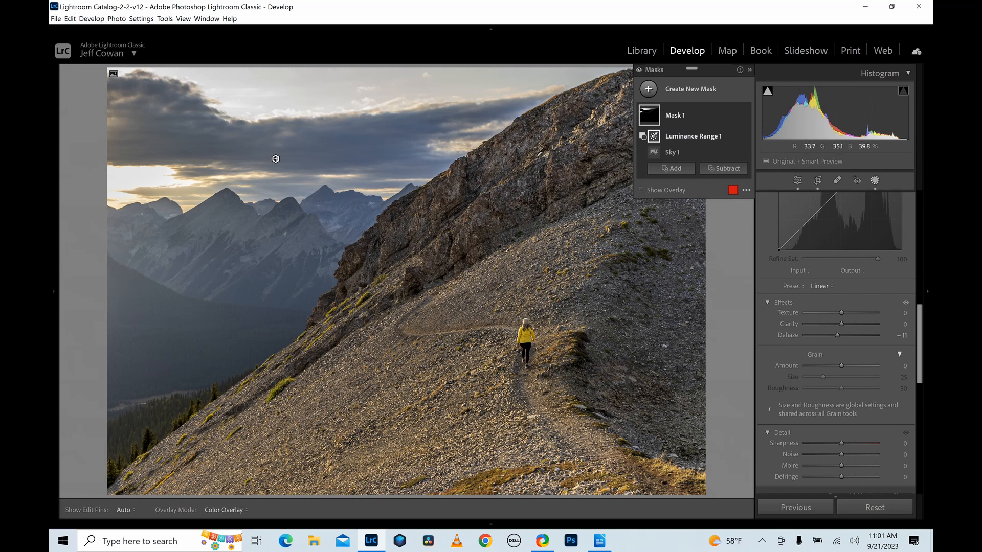
# Create a second sky mask and invert it to cover the land.
pyautogui.click(648, 90)
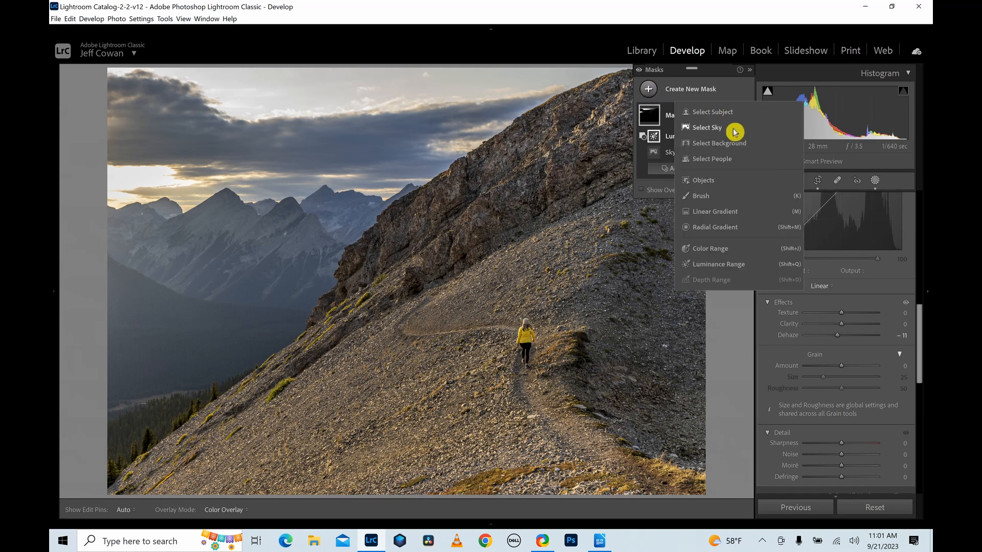
pyautogui.click(726, 129)
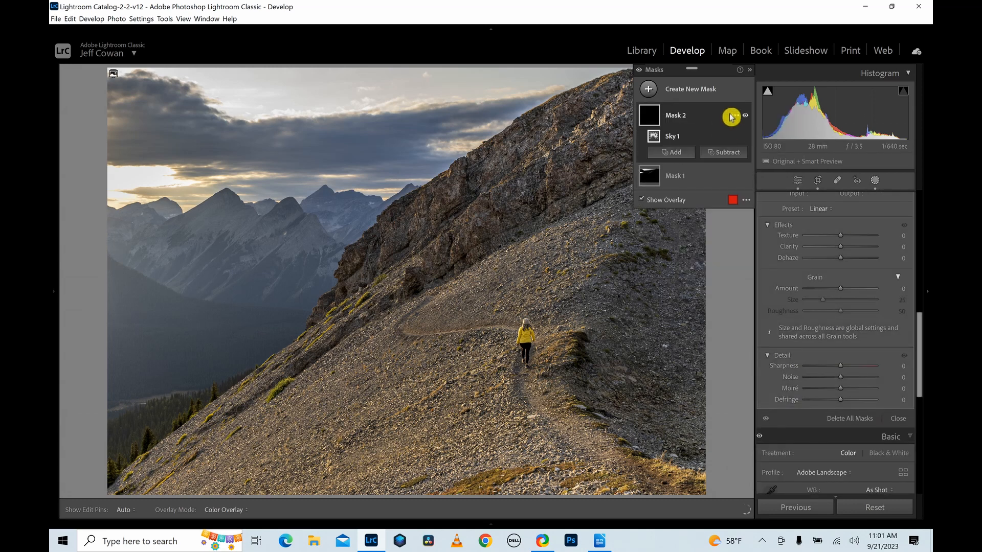
pyautogui.click(737, 121)
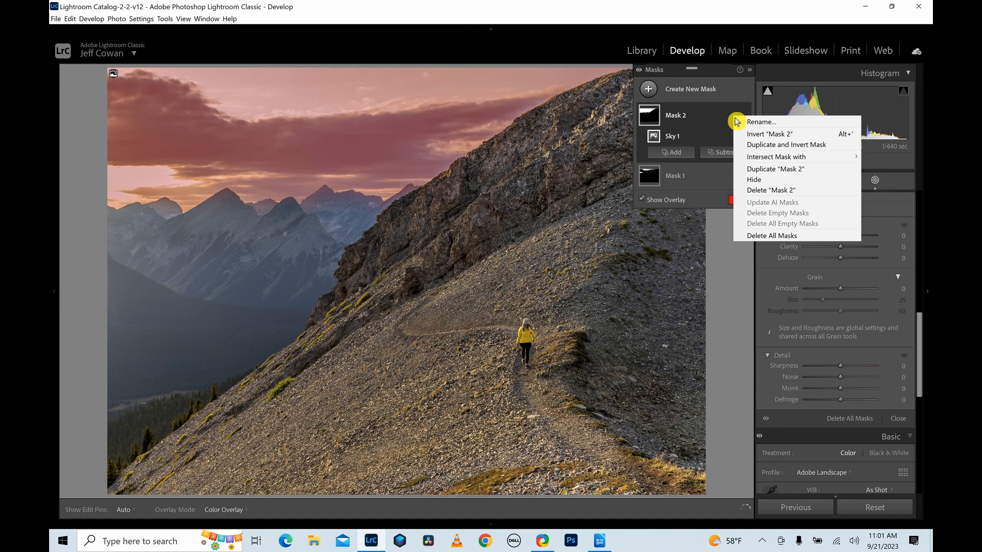
pyautogui.click(767, 134)
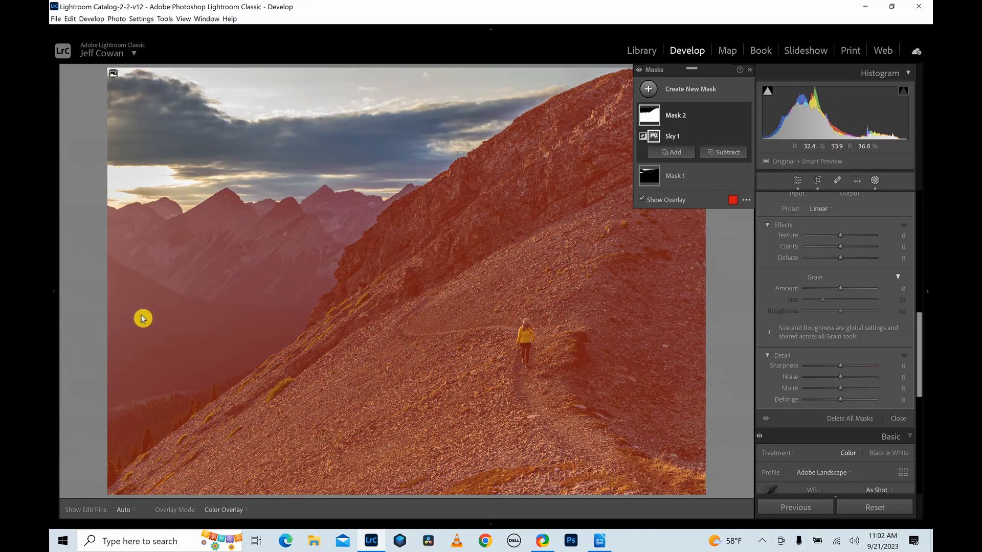
# Subtract the foreground slope and dark valley from the land mask with a brush, leaving only the distant mountains masked.
pyautogui.click(729, 154)
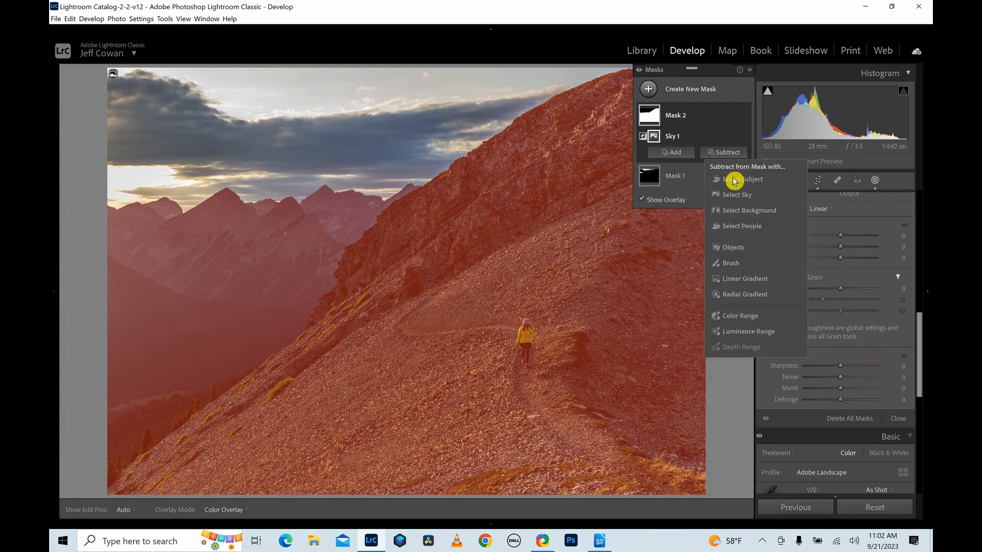
pyautogui.click(742, 265)
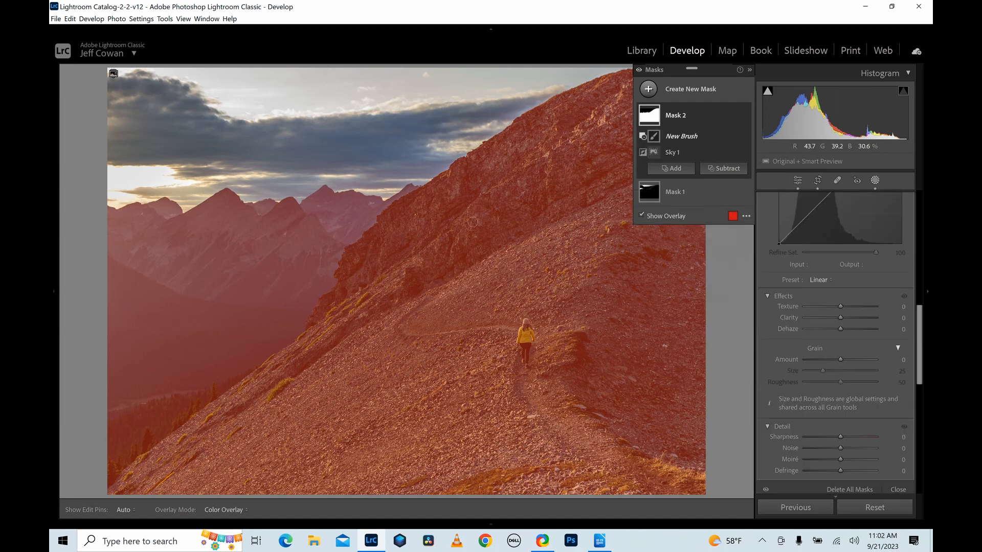
pyautogui.click(750, 72)
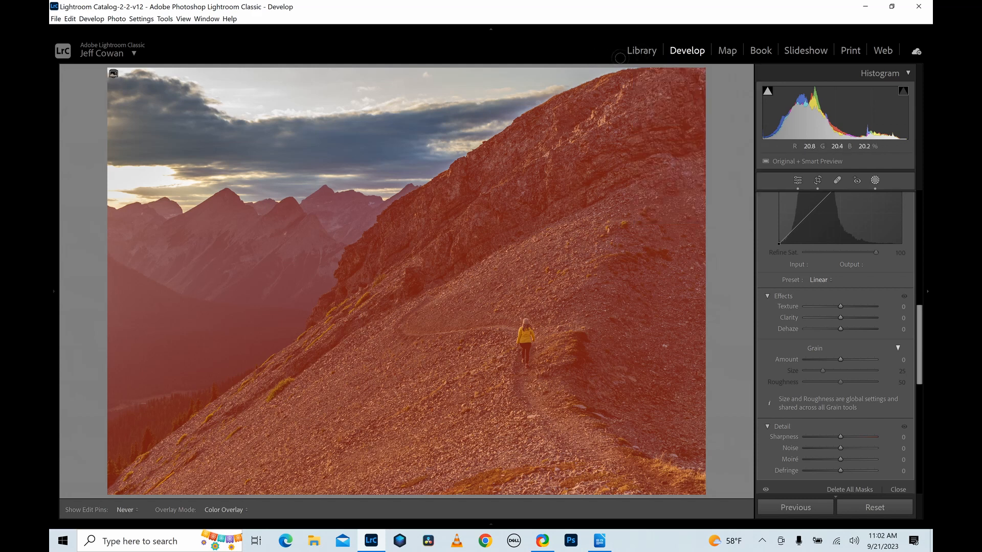
pyautogui.click(632, 86)
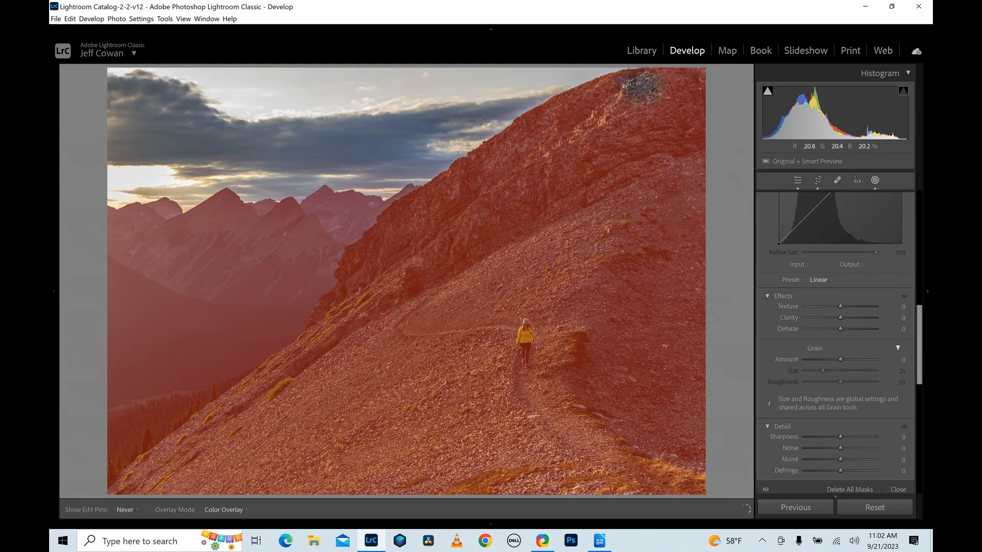
pyautogui.moveTo(480, 124)
pyautogui.mouseDown()
pyautogui.moveTo(377, 187)
pyautogui.moveTo(344, 226)
pyautogui.mouseUp()
pyautogui.moveTo(389, 193); pyautogui.dragTo(442, 146)
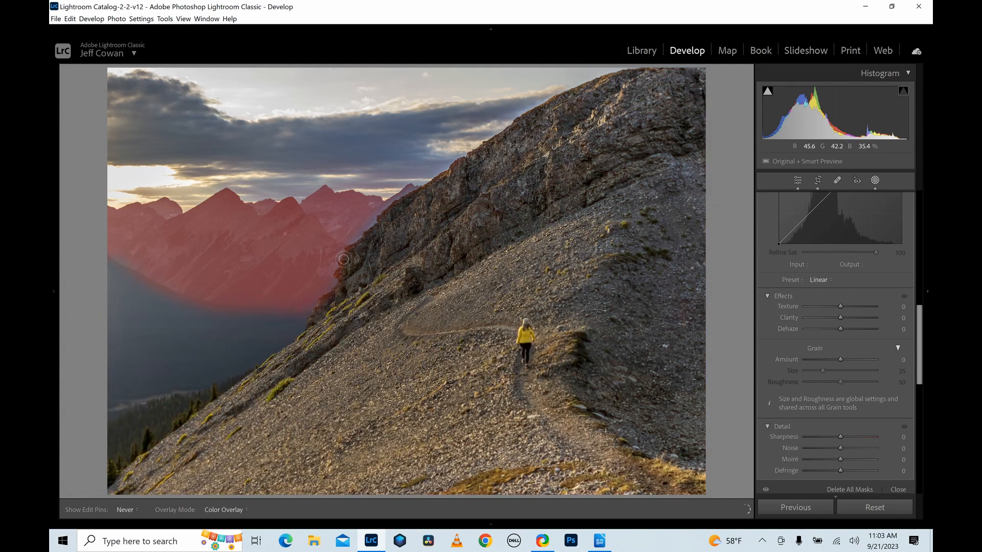
pyautogui.press('h')
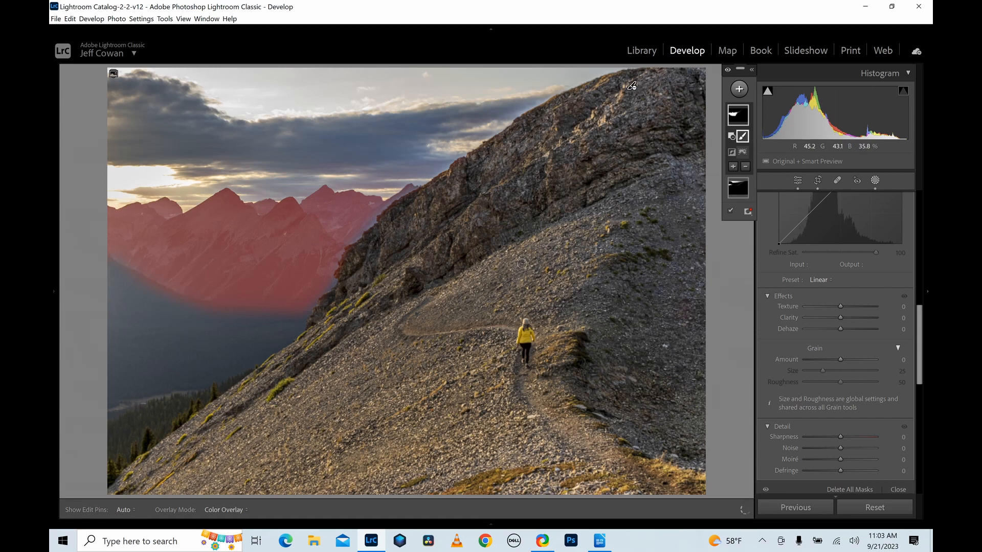
# Brighten the distant mountains' mask by raising Exposure and refine its Effects and Tone settings.
pyautogui.moveTo(925, 338); pyautogui.dragTo(923, 217)
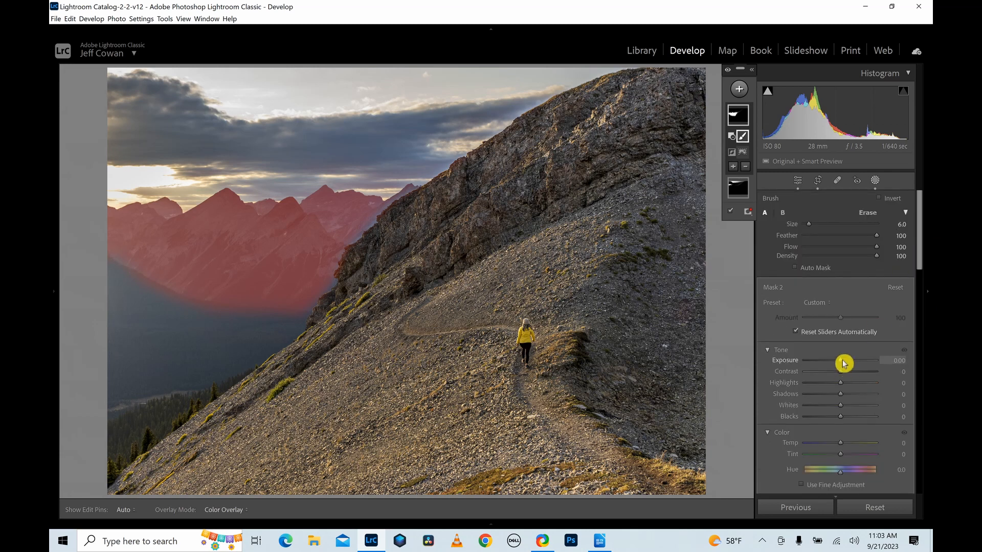
pyautogui.moveTo(844, 363); pyautogui.dragTo(845, 363)
pyautogui.moveTo(922, 247); pyautogui.dragTo(919, 370)
pyautogui.moveTo(839, 330); pyautogui.dragTo(845, 320)
pyautogui.moveTo(918, 314); pyautogui.dragTo(917, 208)
pyautogui.click(841, 309)
pyautogui.moveTo(842, 311); pyautogui.dragTo(844, 358)
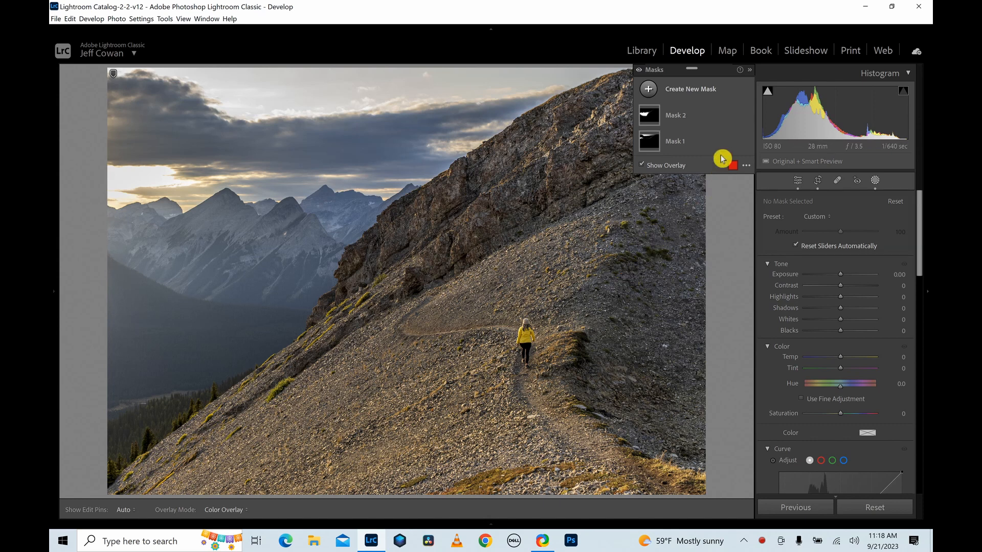
# Create a new brush mask with Exposure 0.16, Whites 4 and Clarity 8.
pyautogui.click(695, 94)
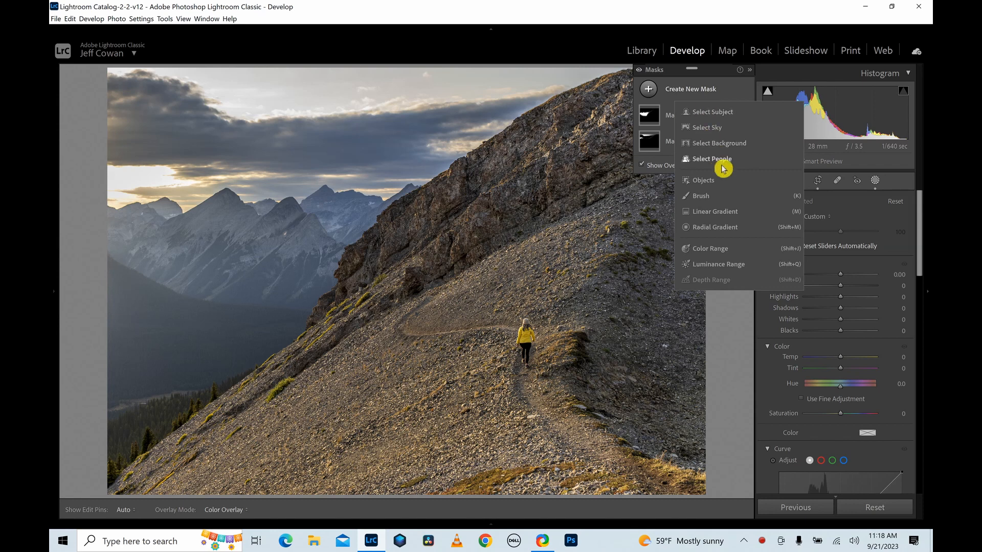
pyautogui.click(702, 197)
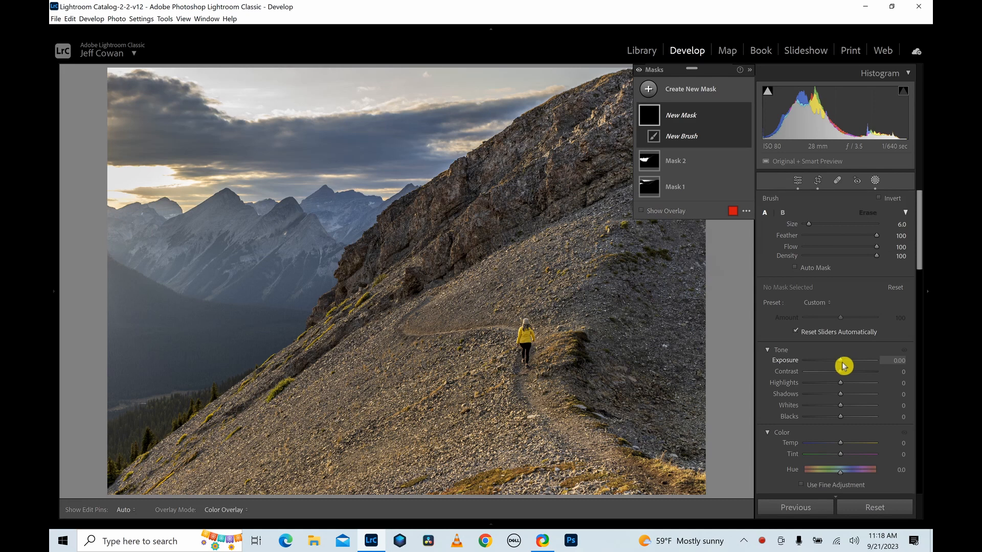
pyautogui.moveTo(843, 365); pyautogui.dragTo(845, 365)
pyautogui.scroll(-10, 869, 345)
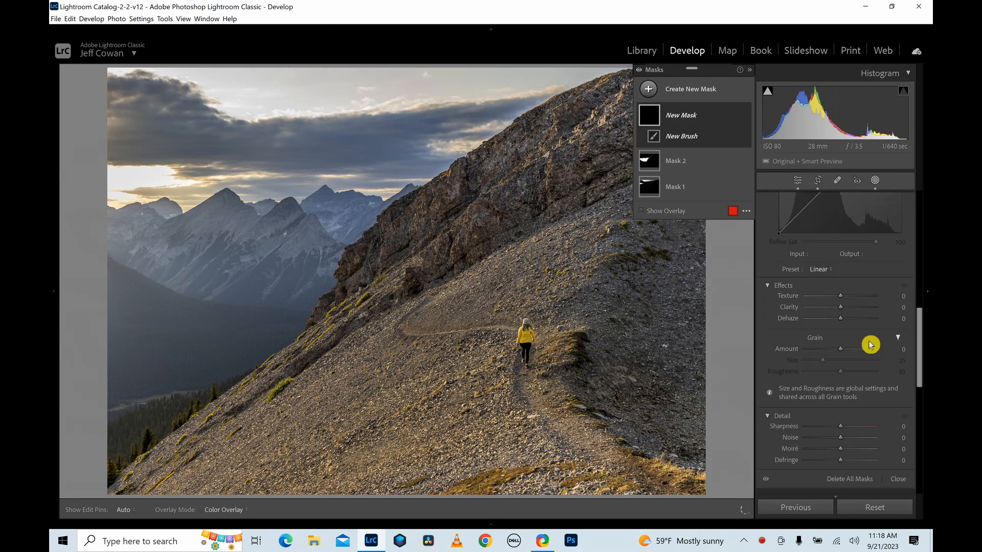
pyautogui.moveTo(843, 311); pyautogui.dragTo(847, 311)
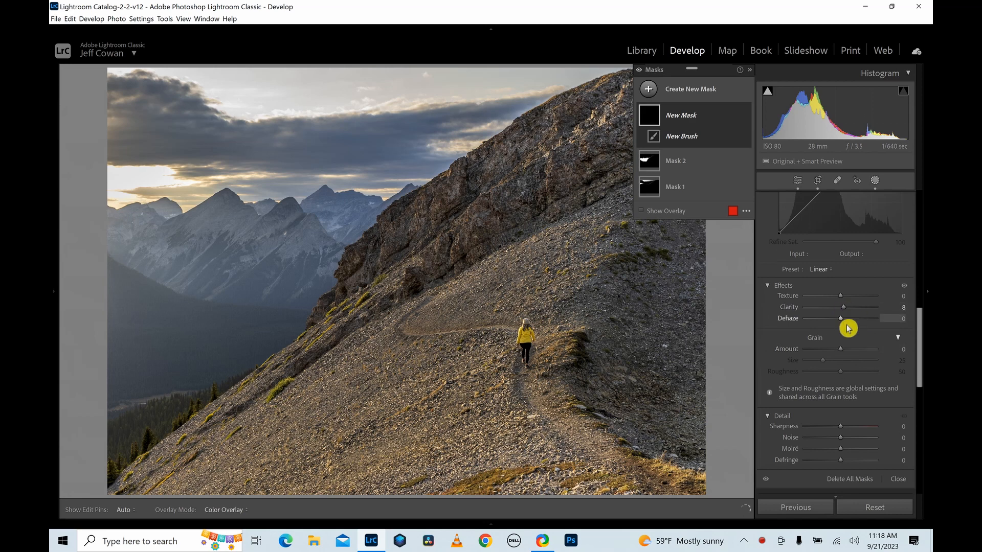
pyautogui.scroll(8, 847, 328)
pyautogui.scroll(2, 848, 328)
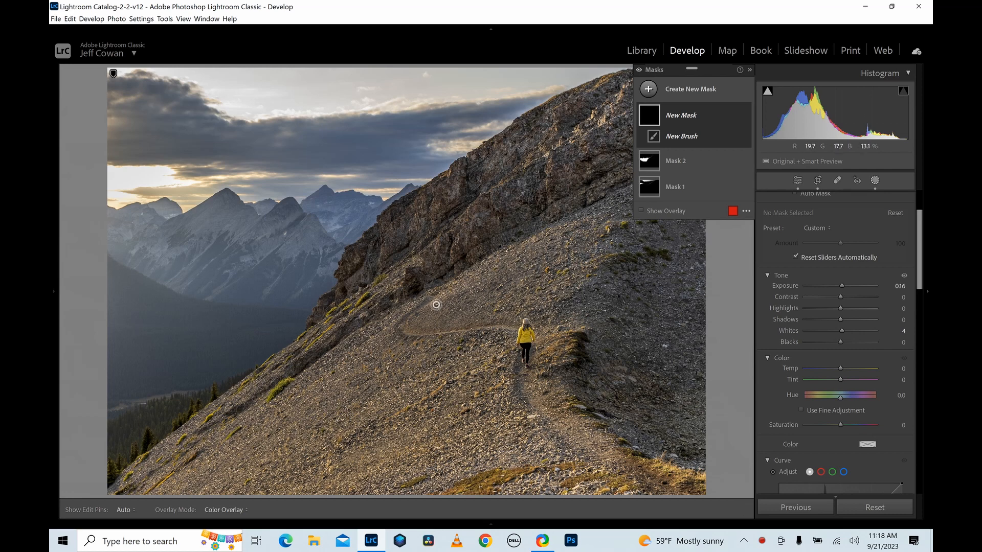
# Paint the brush mask along the footpath, from its bend to the hiker and down the slope below the hiker.
pyautogui.press('h')
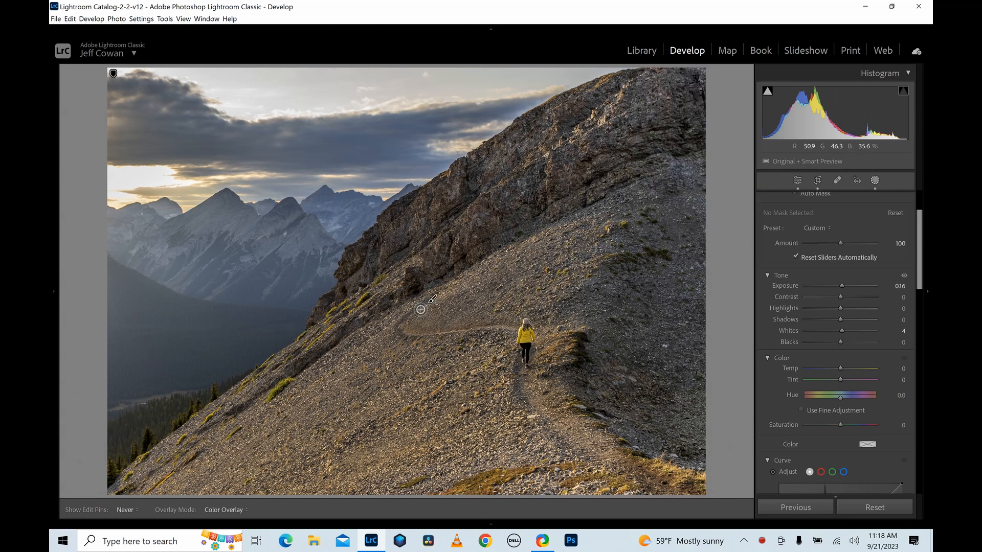
pyautogui.moveTo(404, 329); pyautogui.dragTo(516, 332)
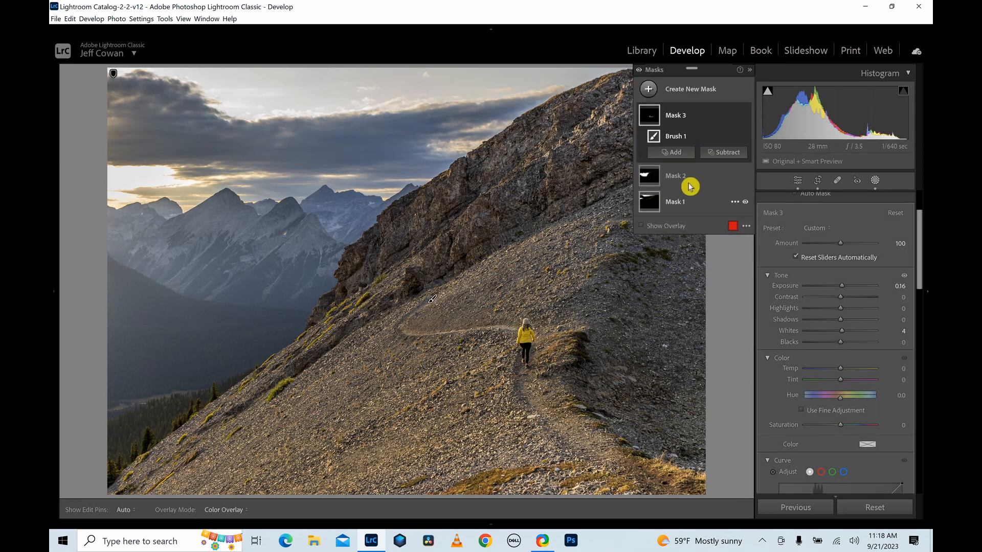
pyautogui.click(674, 152)
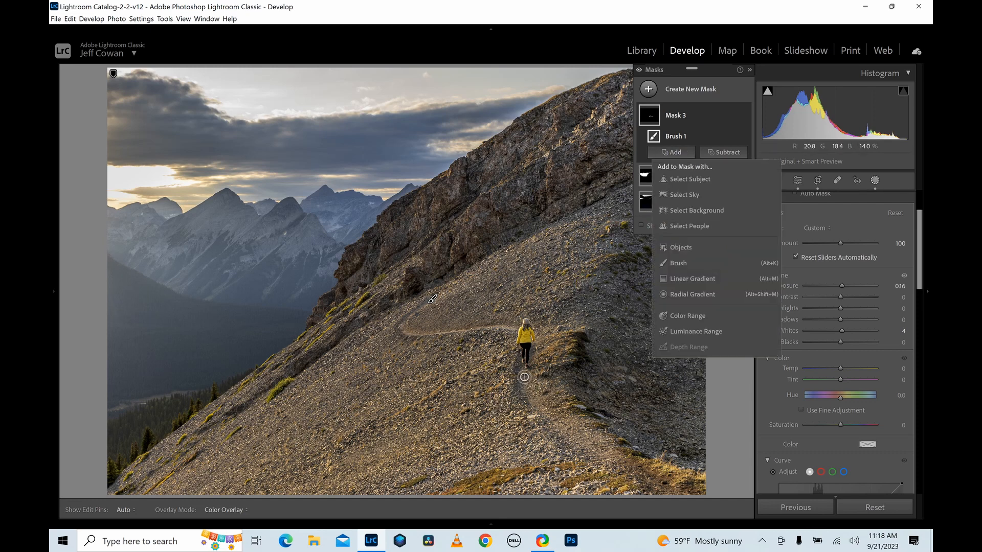
pyautogui.press('h')
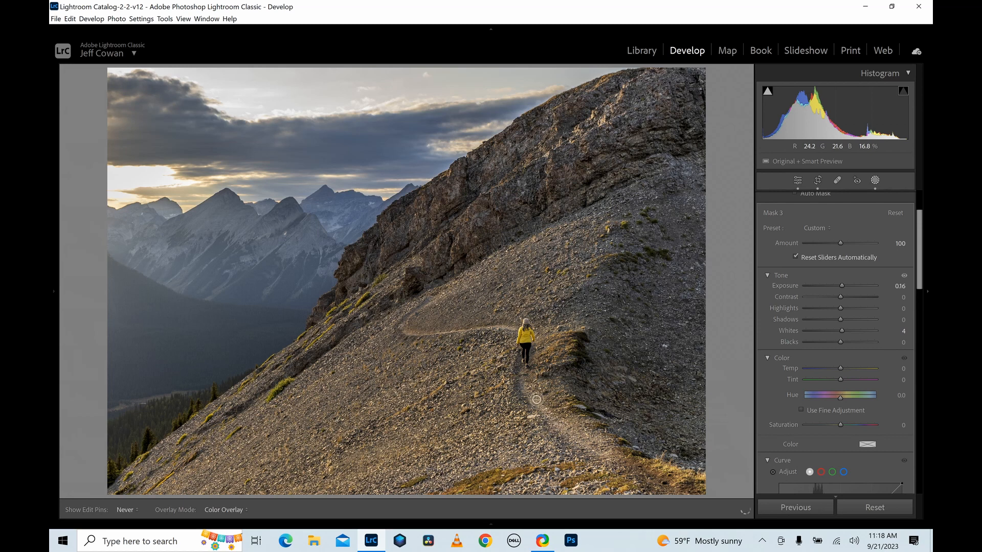
pyautogui.press('h')
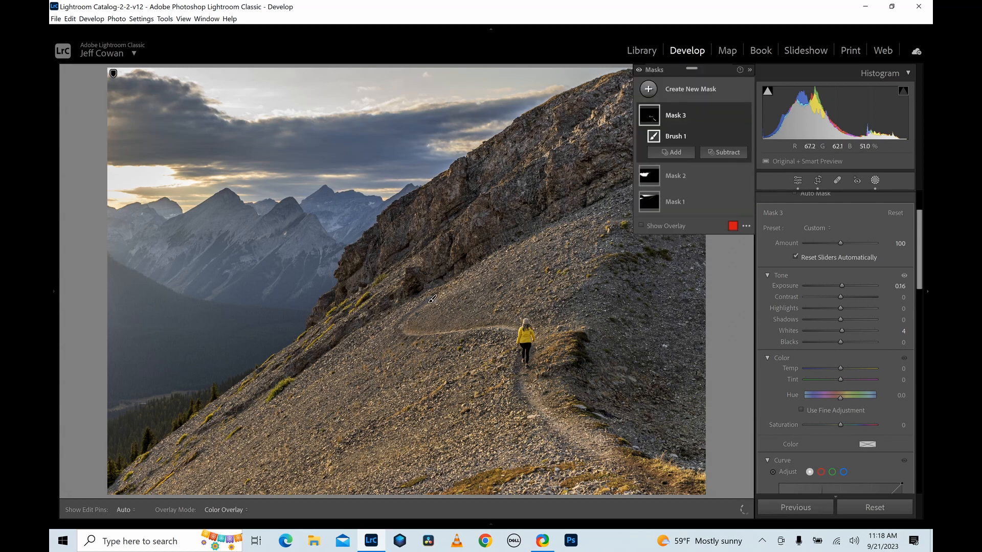
pyautogui.press('h')
pyautogui.press('h')
pyautogui.click(672, 152)
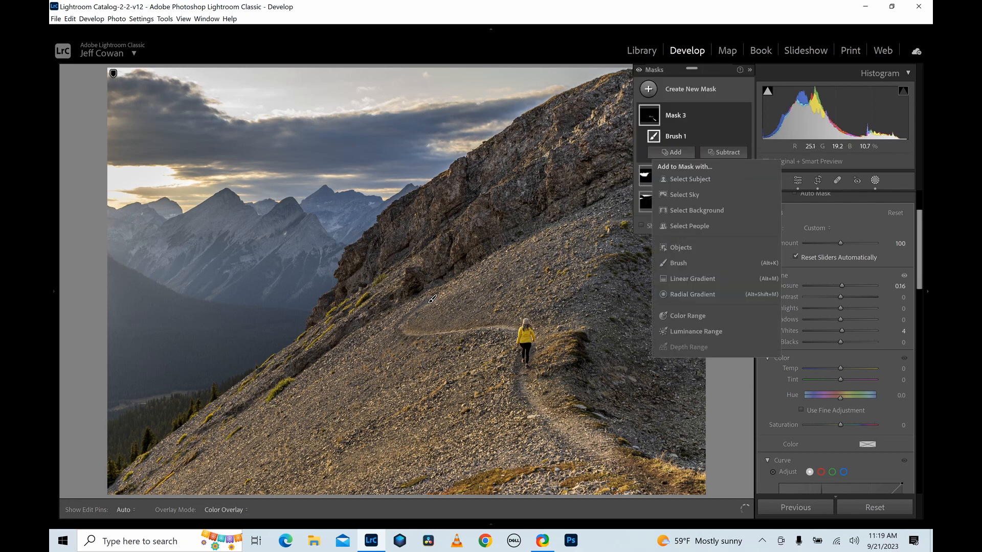
pyautogui.press('h')
pyautogui.press('h')
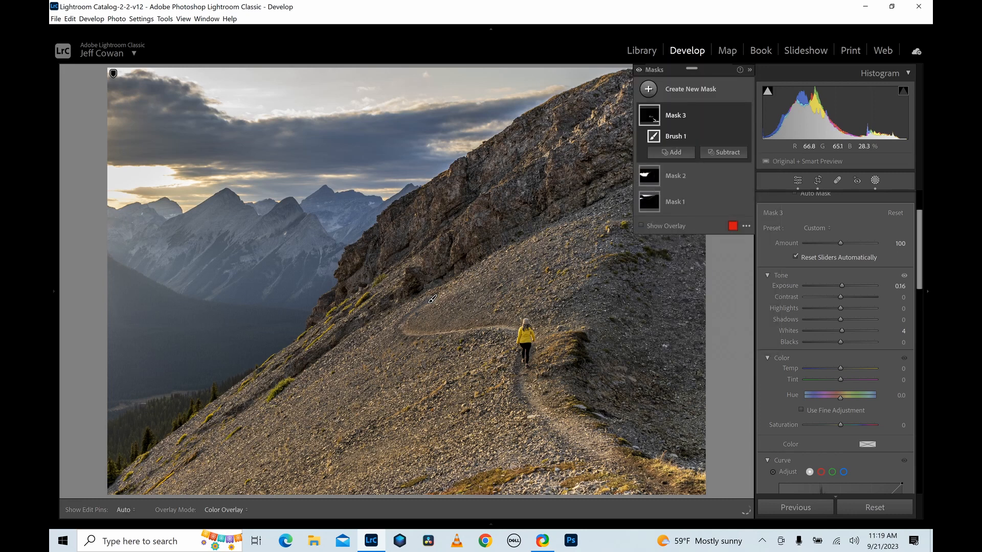
# Touch up the brush mask on the path below the hiker and over the distant mountain peaks.
pyautogui.press('h')
pyautogui.press('h')
pyautogui.click(585, 403)
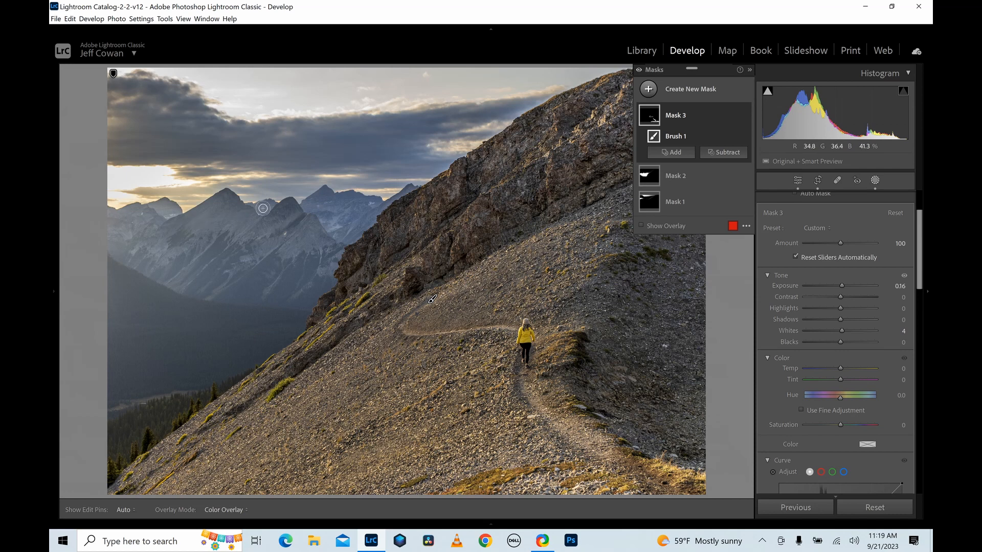
pyautogui.press('h')
pyautogui.press('h')
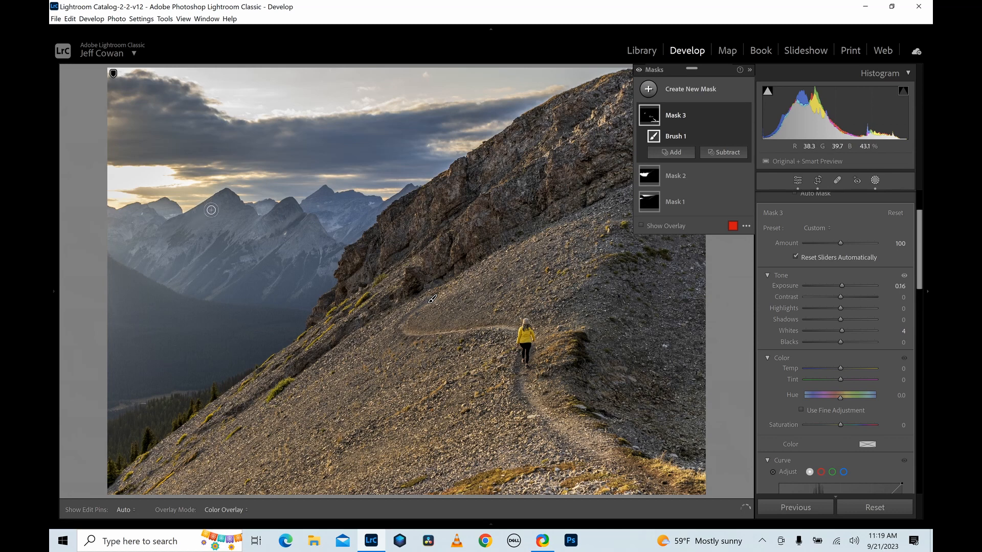
pyautogui.press('h')
pyautogui.press('h')
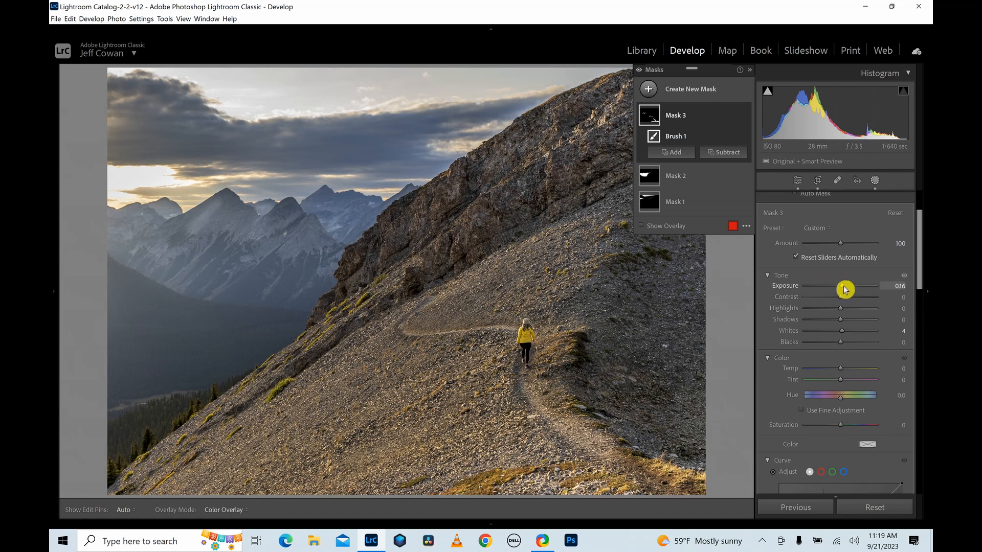
# Set the brush mask's Exposure to 0.08 and check its effect on the photo.
pyautogui.moveTo(844, 287); pyautogui.dragTo(844, 287)
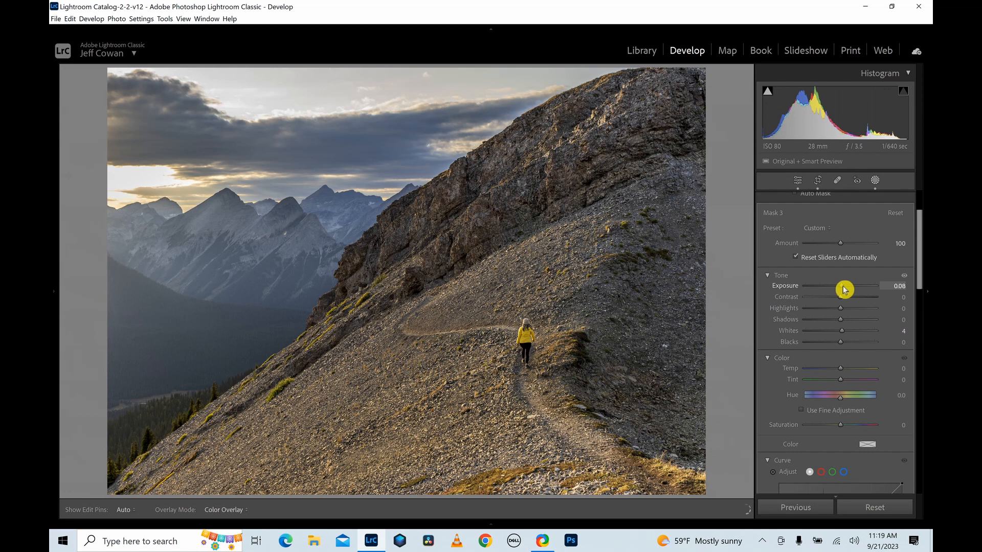
pyautogui.moveTo(844, 289); pyautogui.dragTo(845, 290)
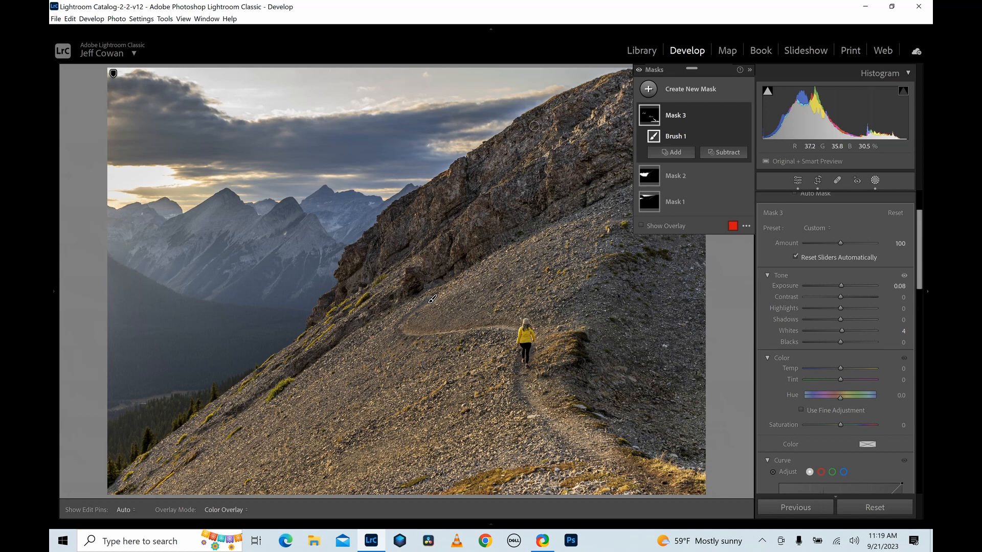
pyautogui.press('h')
pyautogui.press('h')
pyautogui.moveTo(353, 381); pyautogui.dragTo(377, 393)
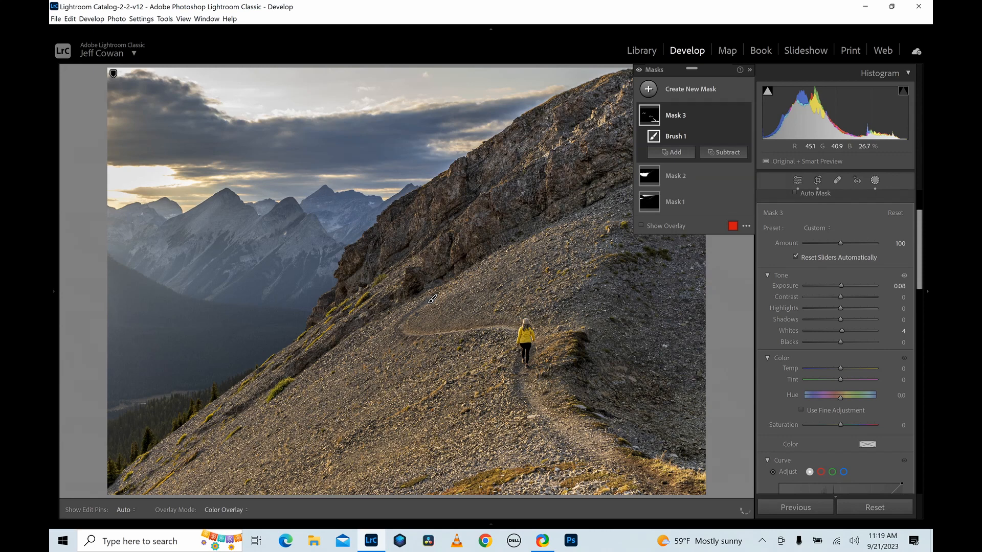
pyautogui.press('f')
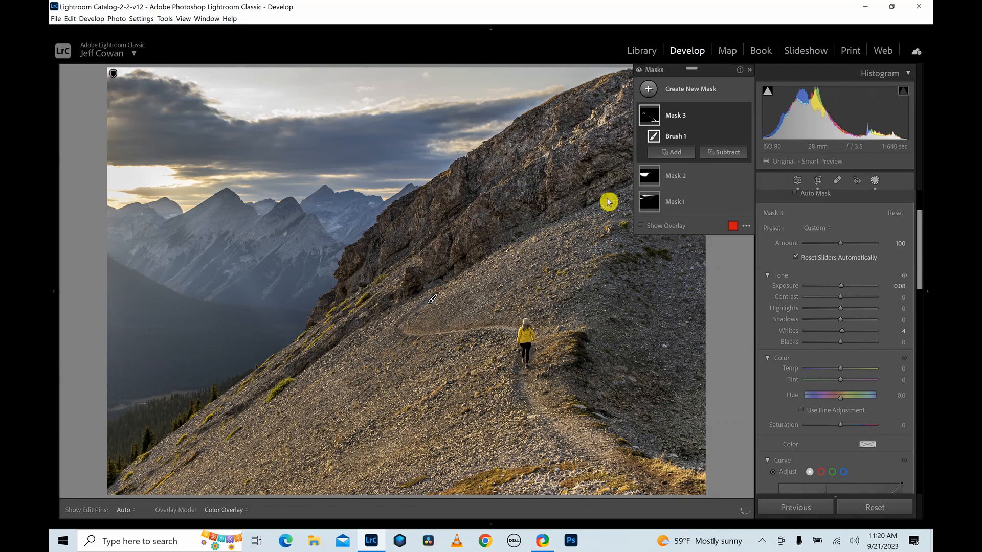
# Close the masking tools and return to the photo's global adjustments.
pyautogui.click(878, 181)
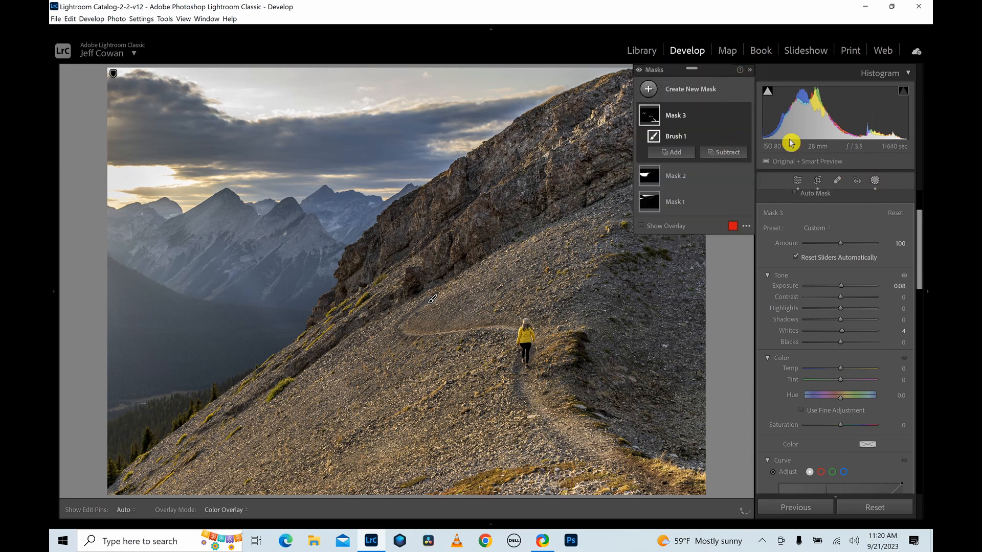
pyautogui.click(750, 69)
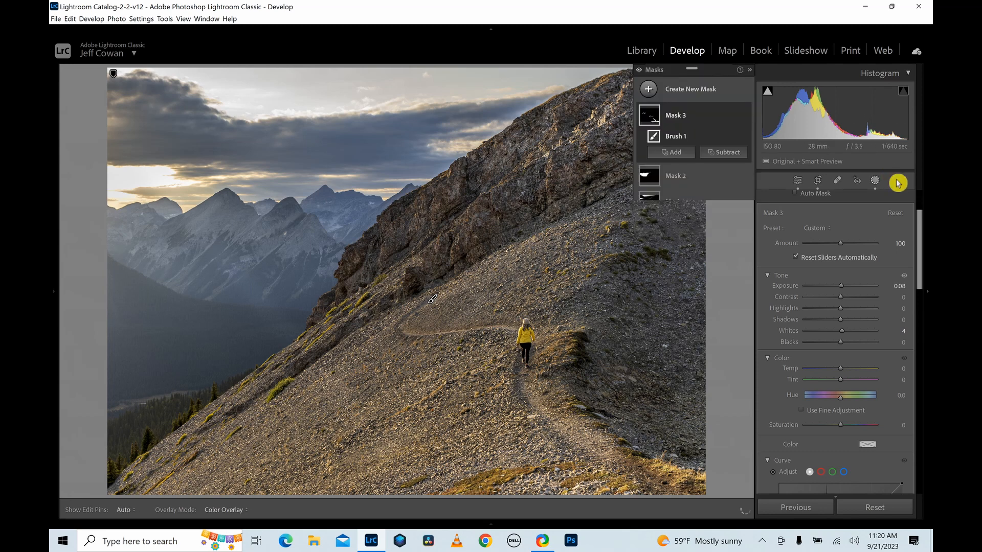
pyautogui.click(878, 182)
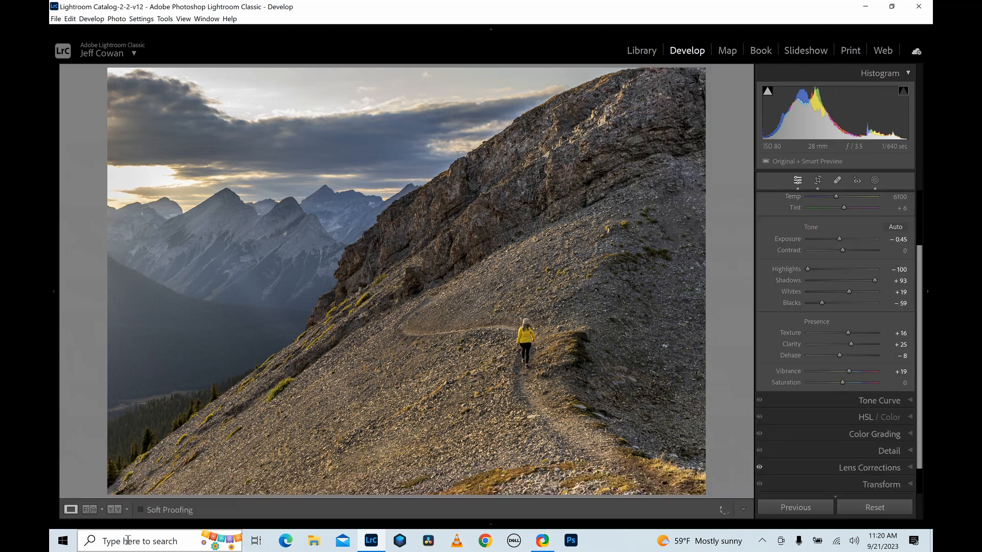
# Compare the photo before and after editing, side by side and as a split view, and return to the single view.
pyautogui.moveTo(116, 518)
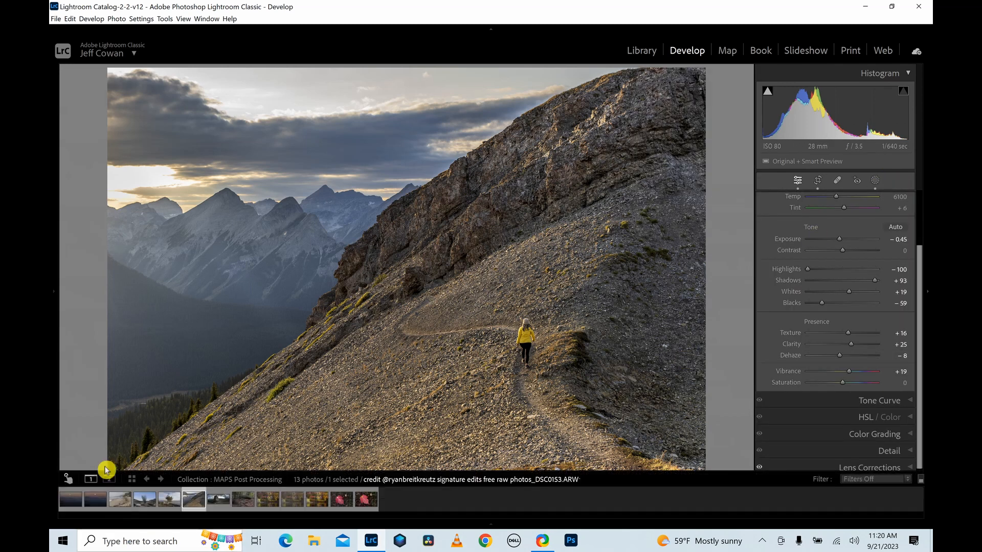
pyautogui.click(114, 511)
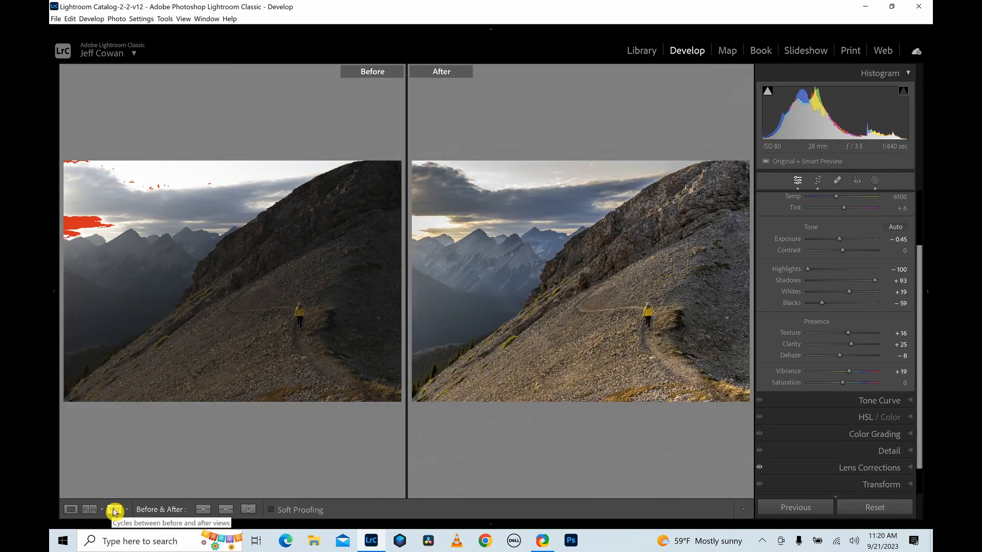
pyautogui.click(115, 510)
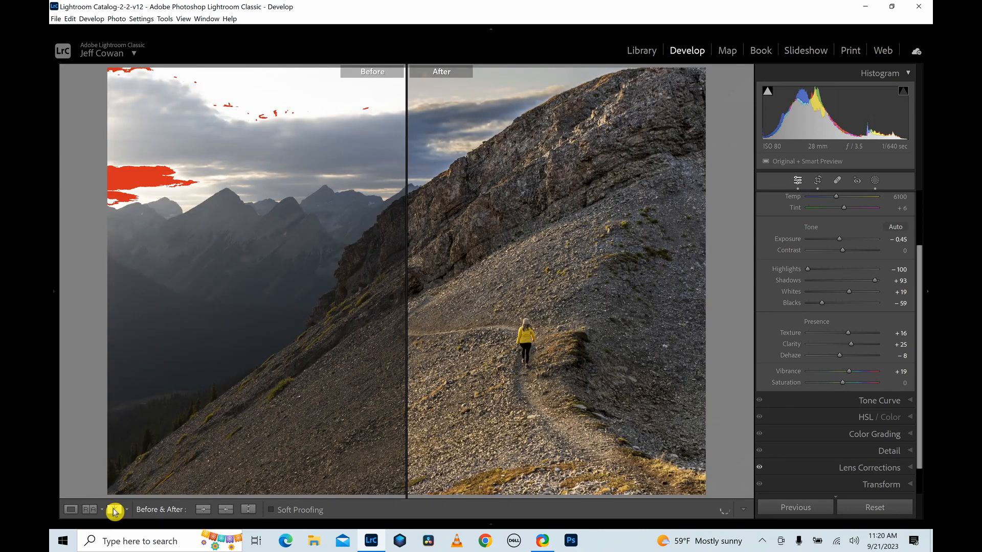
pyautogui.click(69, 510)
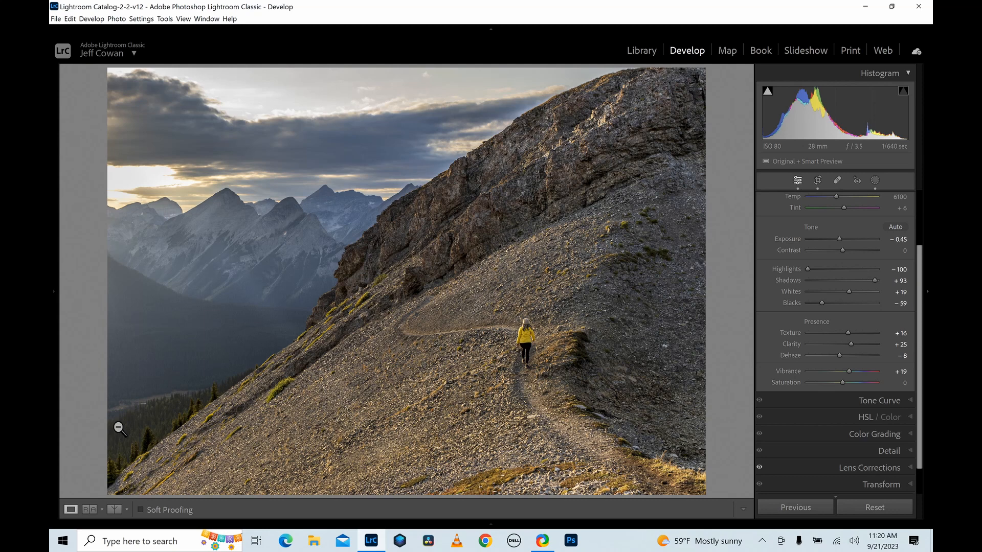
# Review the finished photo with the lights dimmed and fully out, and restore the normal display.
pyautogui.press('l')
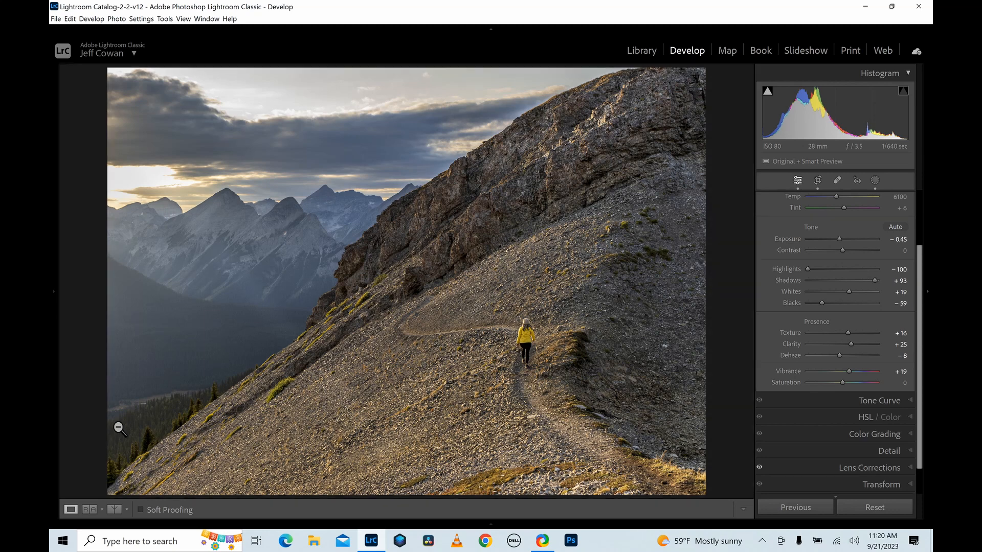
pyautogui.press('l')
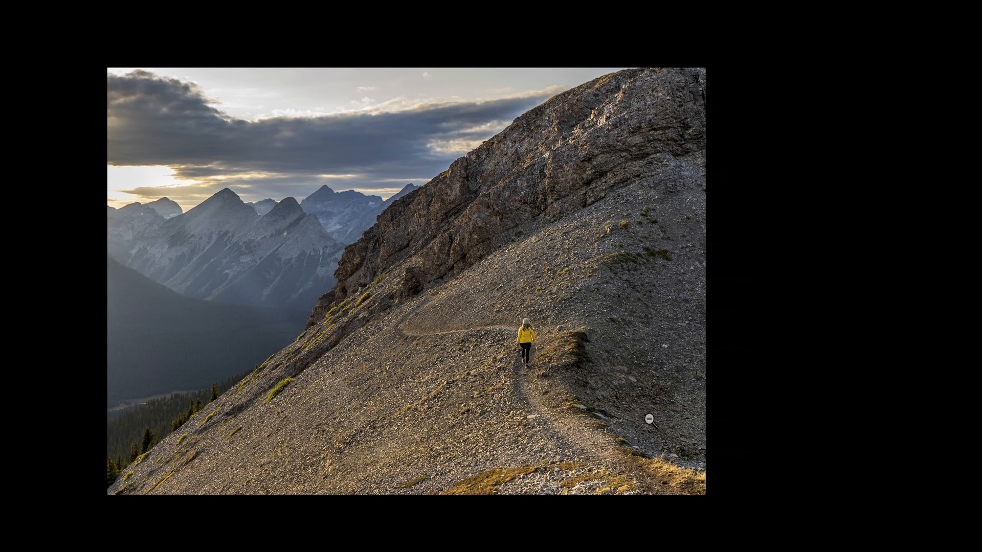
pyautogui.press('l')
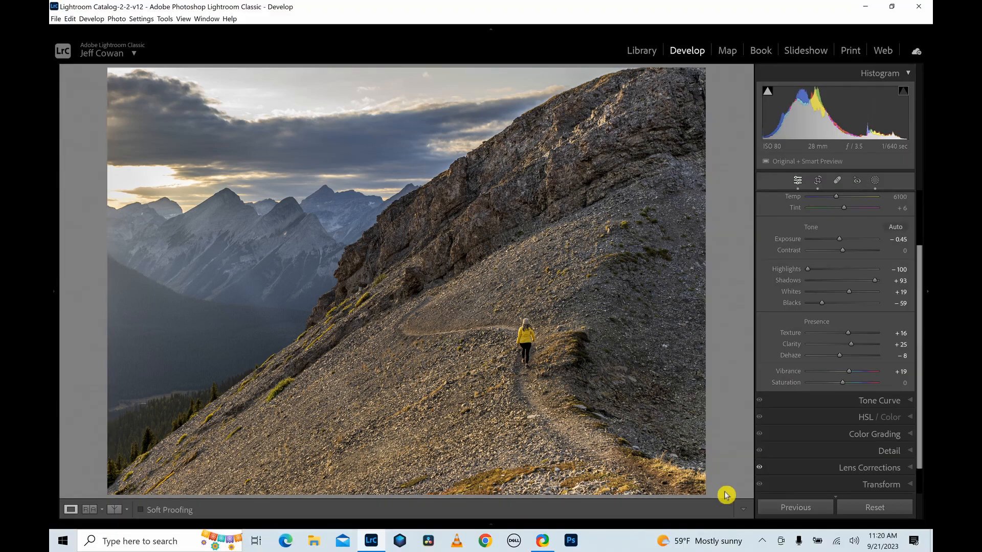